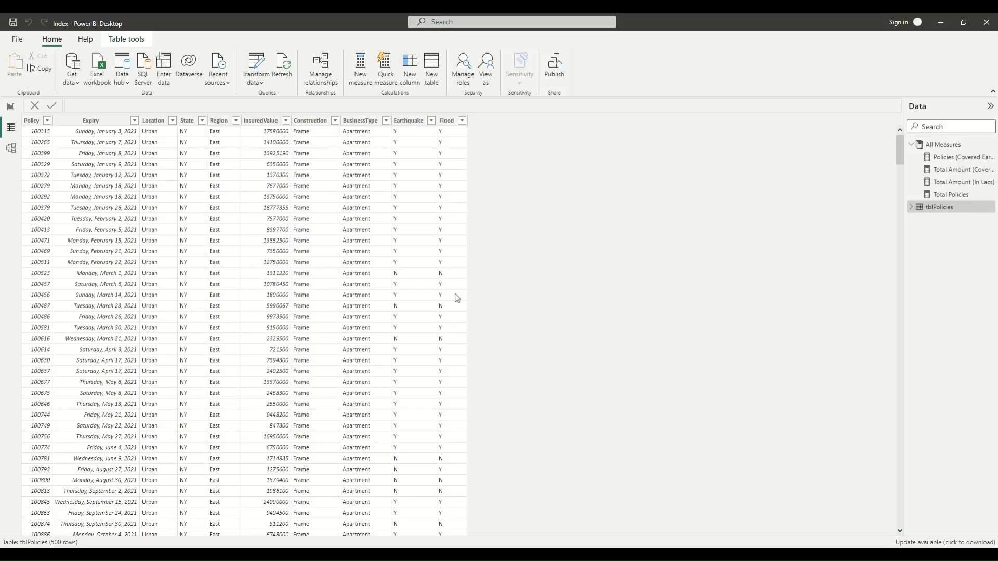
# Create a new calculated table named Index Table, with its expression starting on the second line
pyautogui.click(433, 76)
pyautogui.click(333, 112)
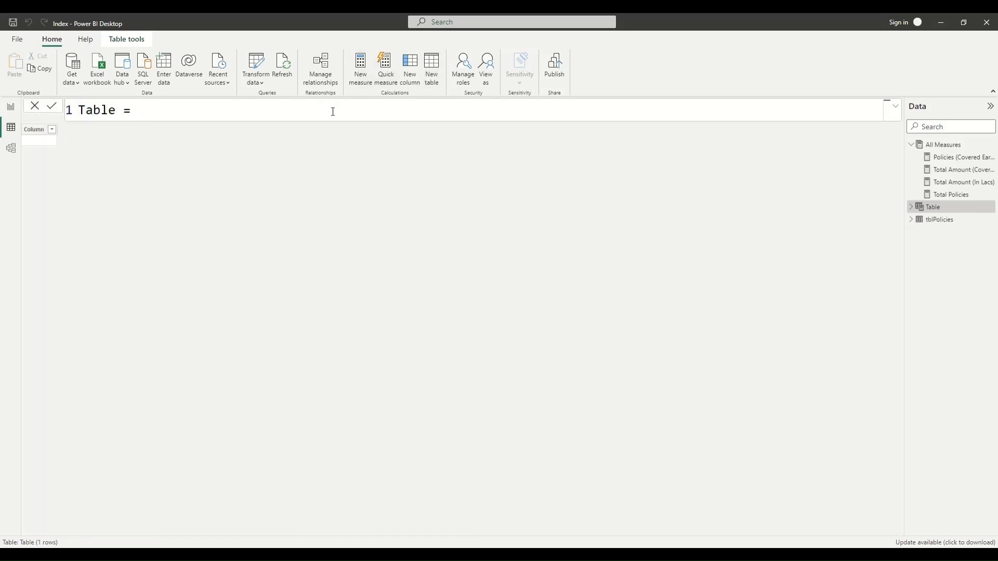
pyautogui.write('Index Table =')
pyautogui.press('BackSpace')
pyautogui.write('=')
pyautogui.hotkey('shift', 'Return')
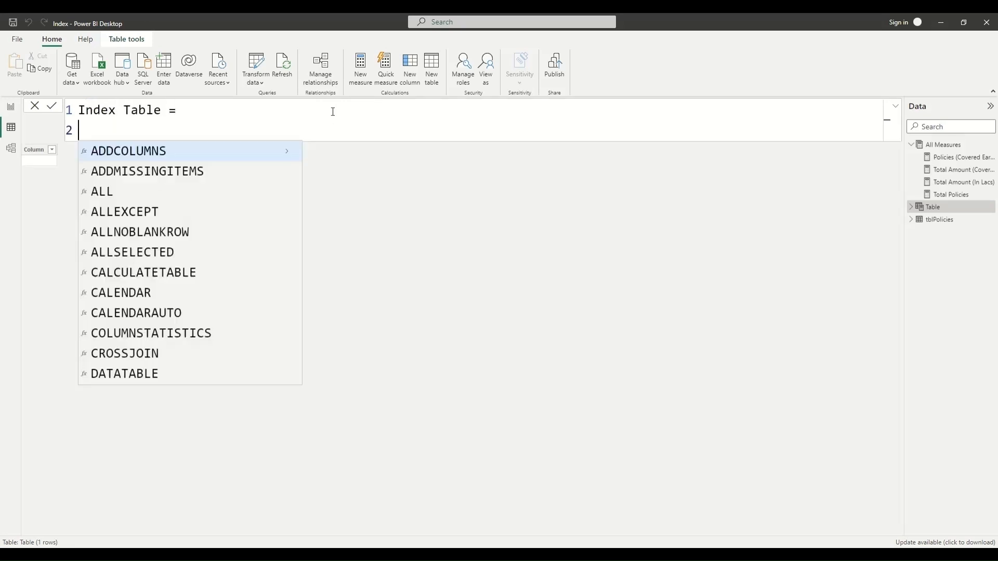
# Begin an INDEX function in the Index Table formula with 2 as its position argument
pyautogui.write('in')
pyautogui.press('Tab')
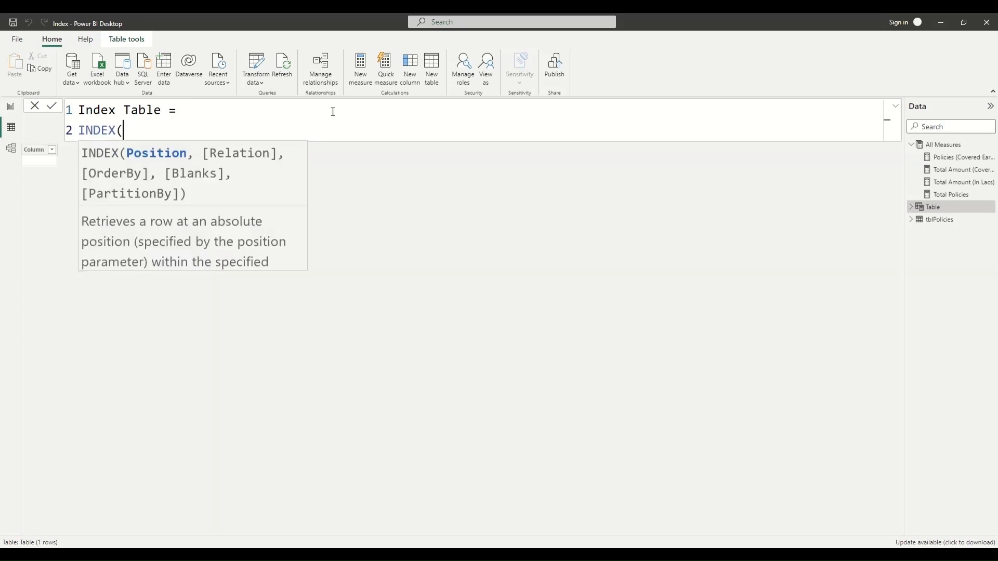
pyautogui.hotkey('shift', 'Return')
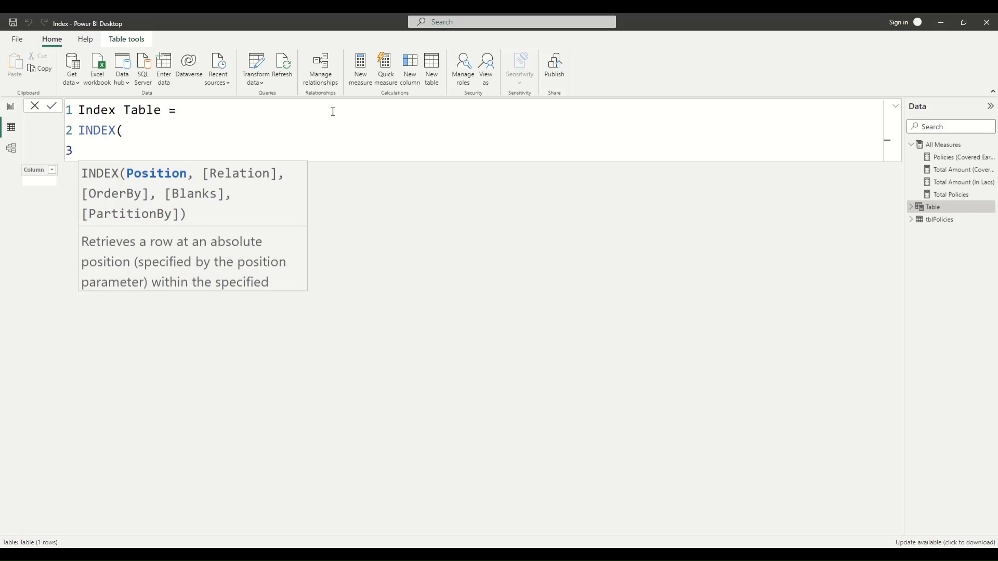
pyautogui.write('2,')
pyautogui.hotkey('shift', 'Return')
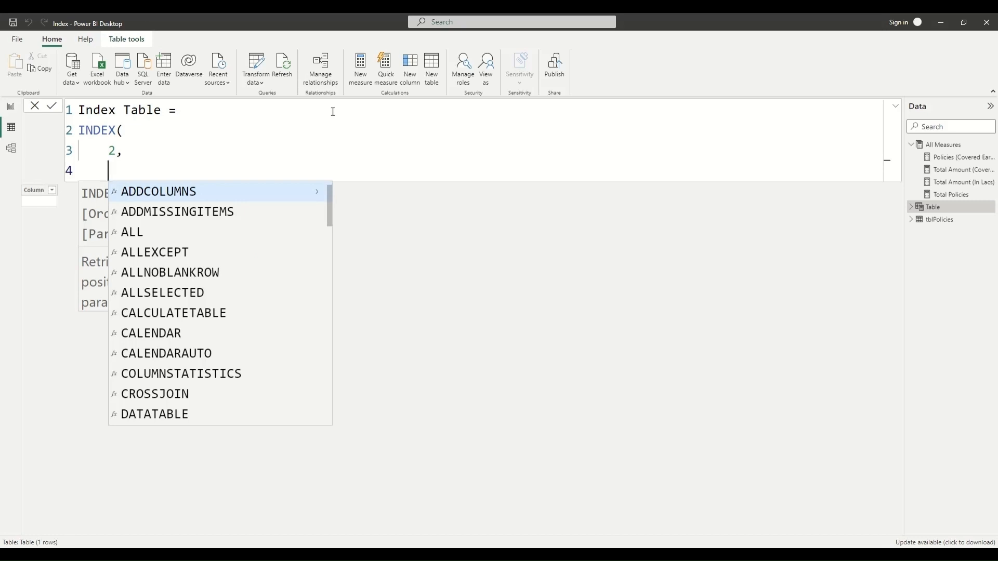
pyautogui.press('Escape')
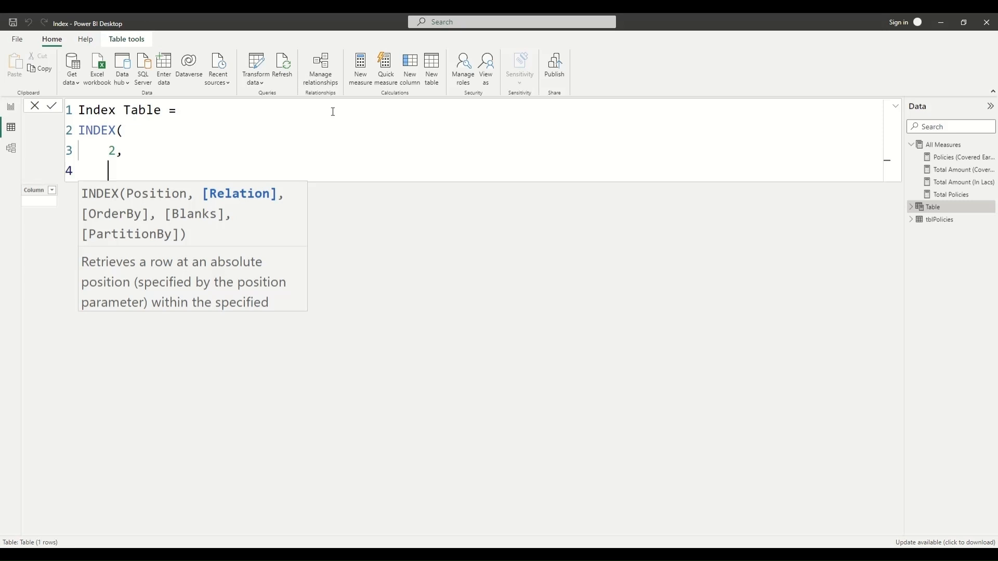
# Add ALL(tblPolicies[BusinessType]) as the relation argument of the INDEX function
pyautogui.write('al')
pyautogui.press('Tab')
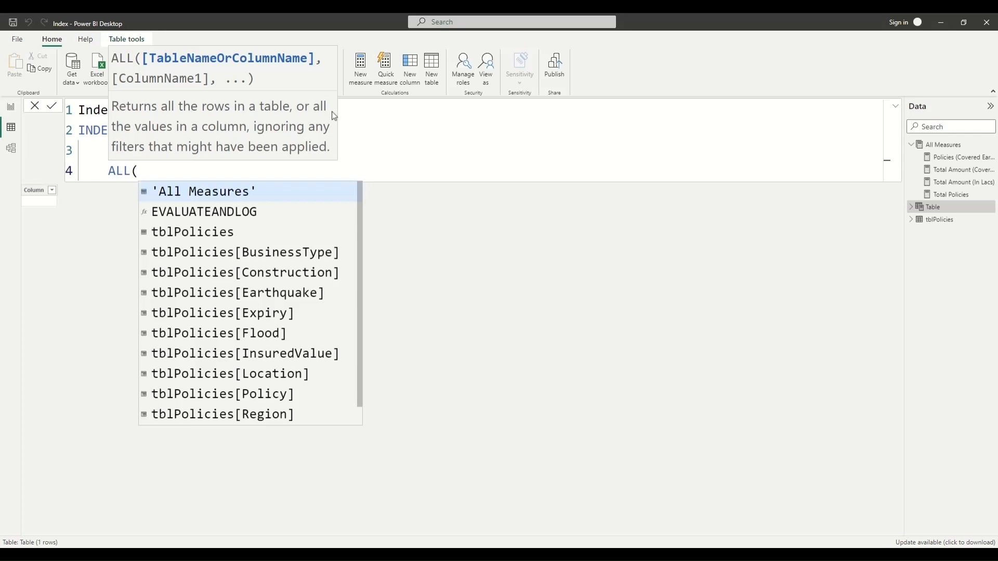
pyautogui.press('Down')
pyautogui.press('Down')
pyautogui.press('Down')
pyautogui.press('Tab')
pyautogui.hotkey('shift', 'Return')
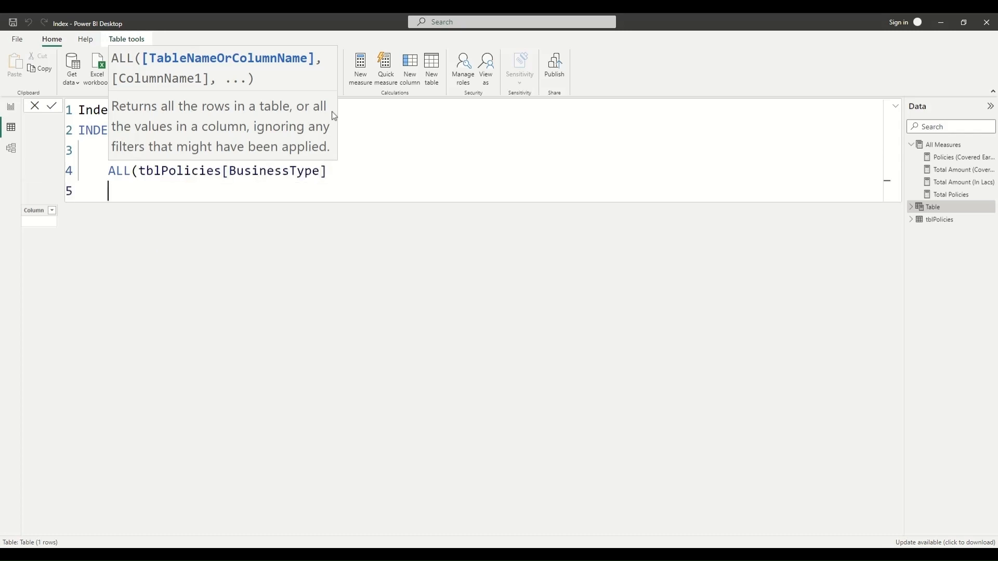
pyautogui.write(')')
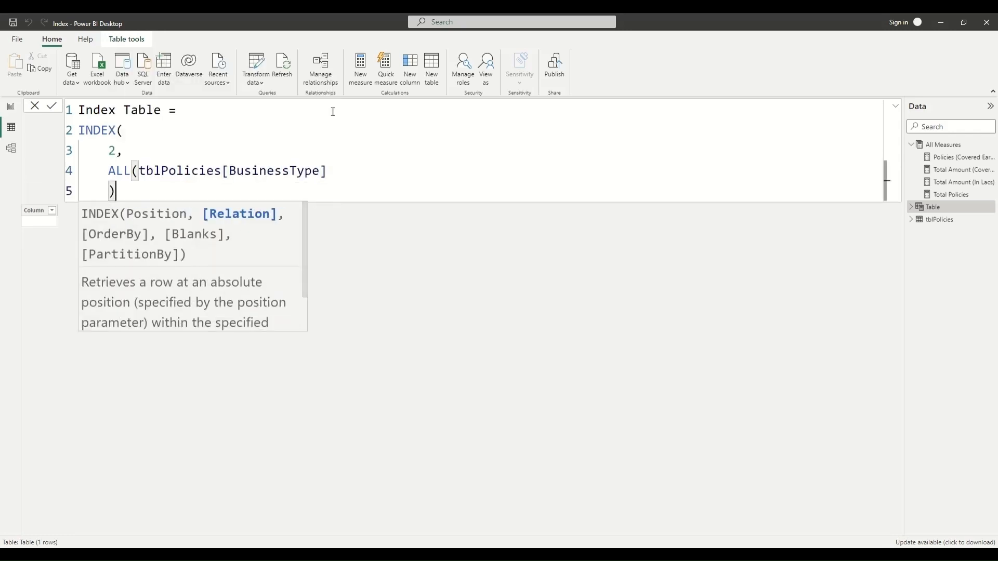
# Keep the ALL function's closing parenthesis on its own line, close INDEX on a new line, and commit the table formula
pyautogui.press('Left')
pyautogui.press('BackSpace')
pyautogui.press('BackSpace')
pyautogui.press('BackSpace')
pyautogui.press('BackSpace')
pyautogui.press('BackSpace')
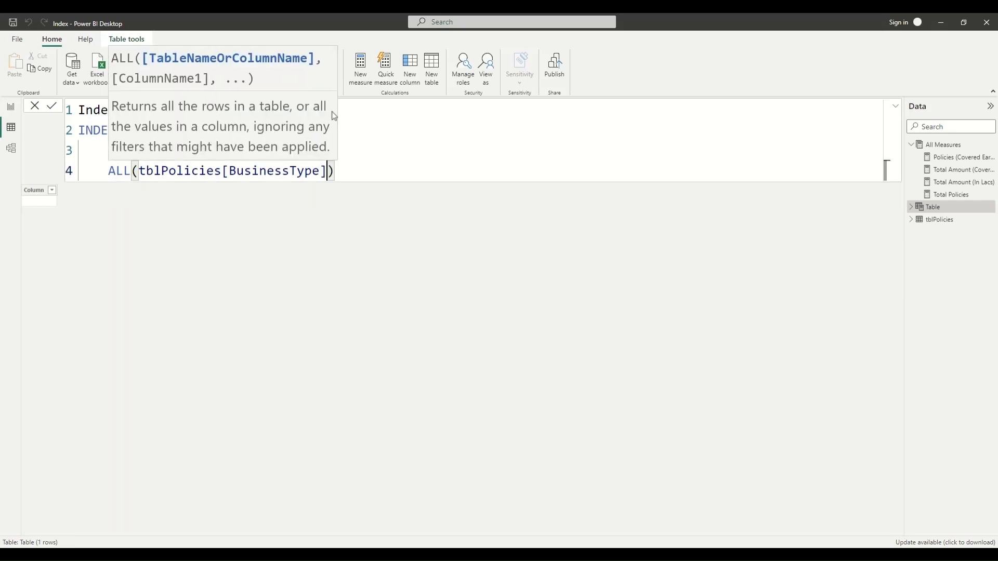
pyautogui.hotkey('shift', 'Return')
pyautogui.write(')')
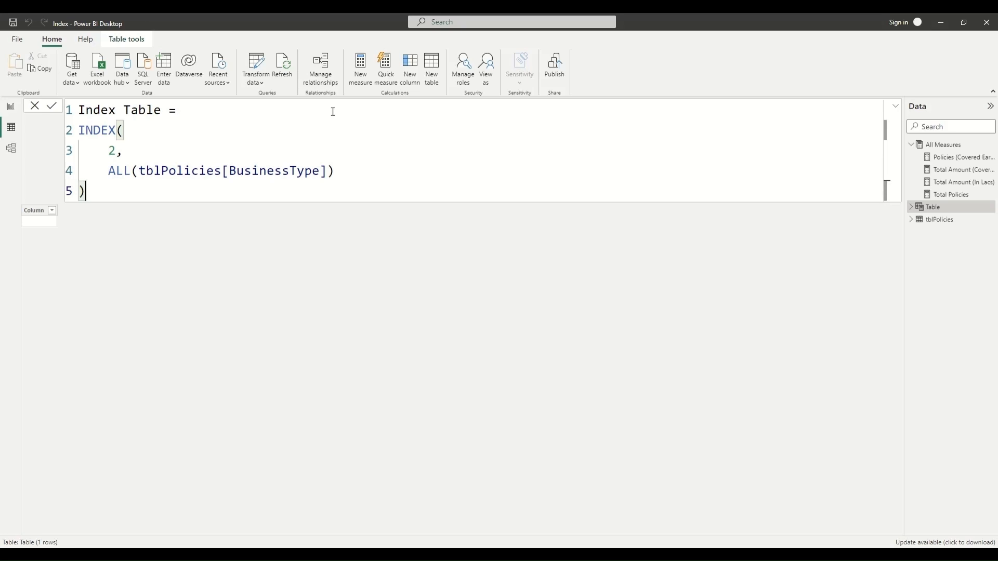
pyautogui.press('Return')
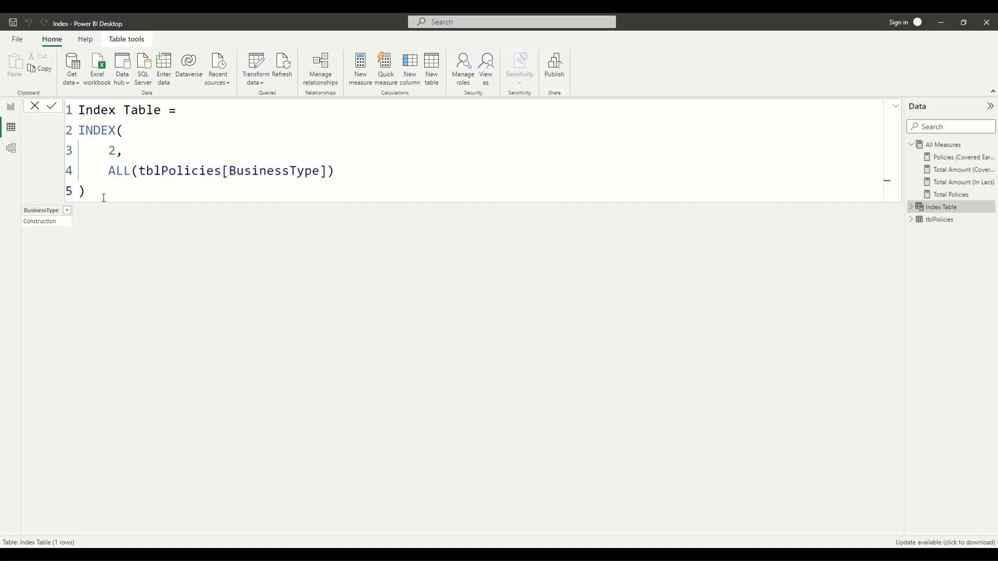
# Comment out the whole INDEX expression in the Index Table formula, from INDEX( to its closing parenthesis
pyautogui.click(104, 192)
pyautogui.press('Up')
pyautogui.press('Up')
pyautogui.press('Up')
pyautogui.press('Home')
pyautogui.hotkey('shift', 'Down')
pyautogui.hotkey('shift', 'Down')
pyautogui.hotkey('shift', 'Down')
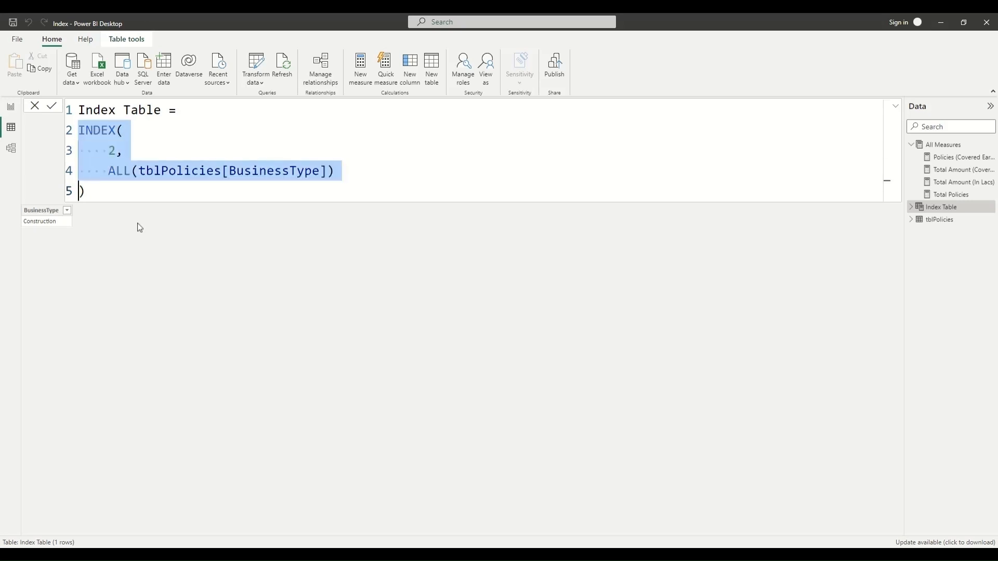
pyautogui.hotkey('shift', 'End')
pyautogui.hotkey('ctrl', '/')
pyautogui.press('Left')
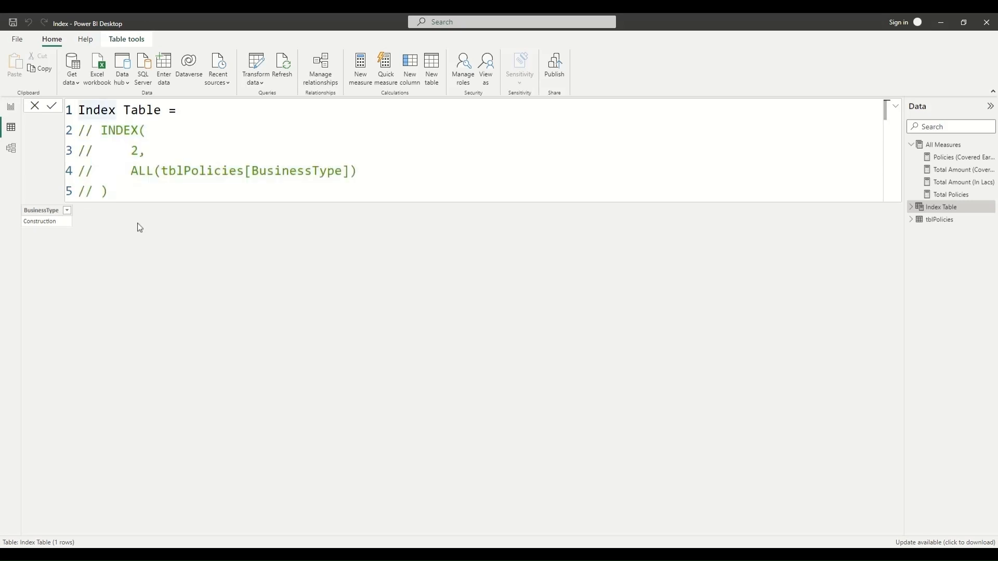
# Copy ALL(tblPolicies[BusinessType]) onto a new line below the commented code and commit the formula
pyautogui.press('Down')
pyautogui.press('Down')
pyautogui.press('Right')
pyautogui.press('Right')
pyautogui.press('Right')
pyautogui.press('Right')
pyautogui.hotkey('shift', 'End')
pyautogui.hotkey('ctrl', 'c')
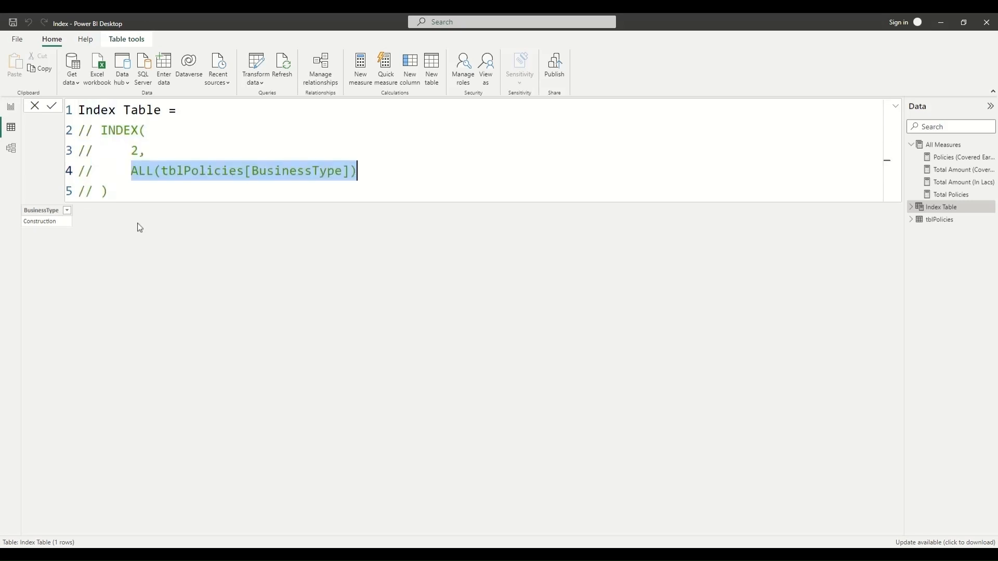
pyautogui.press('Down')
pyautogui.hotkey('shift', 'Return')
pyautogui.hotkey('ctrl', 'v')
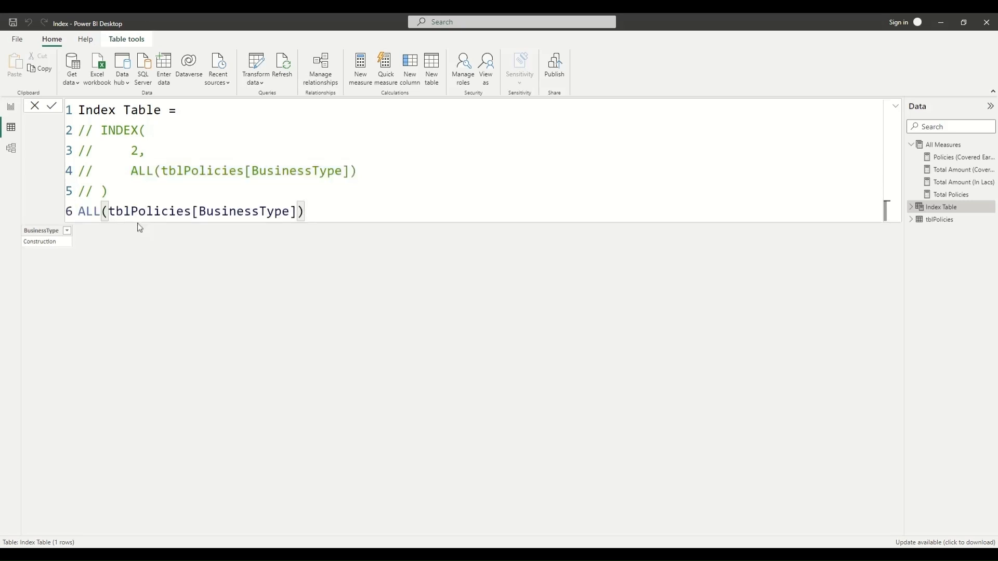
pyautogui.press('Return')
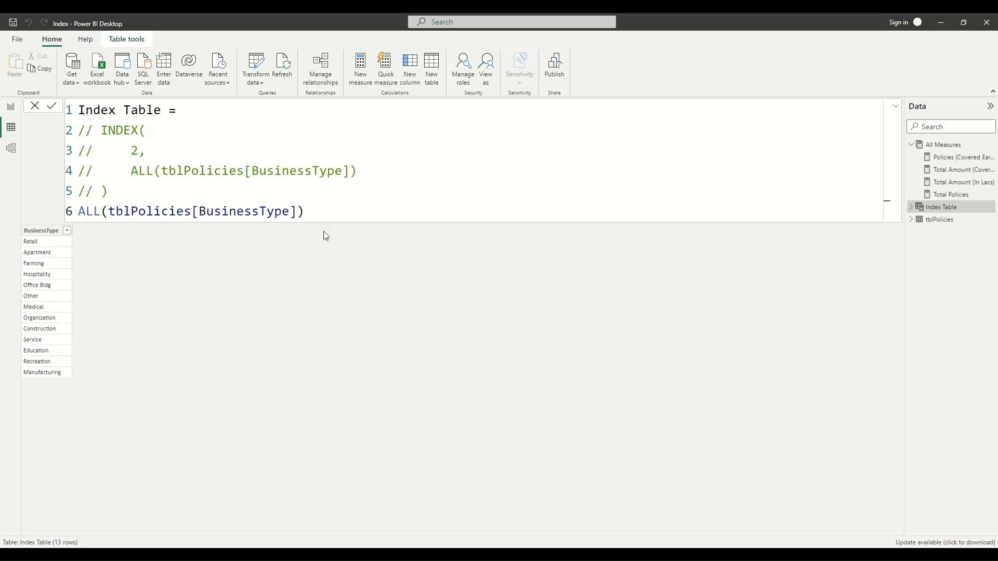
pyautogui.click(330, 215)
pyautogui.hotkey('shift', 'Home')
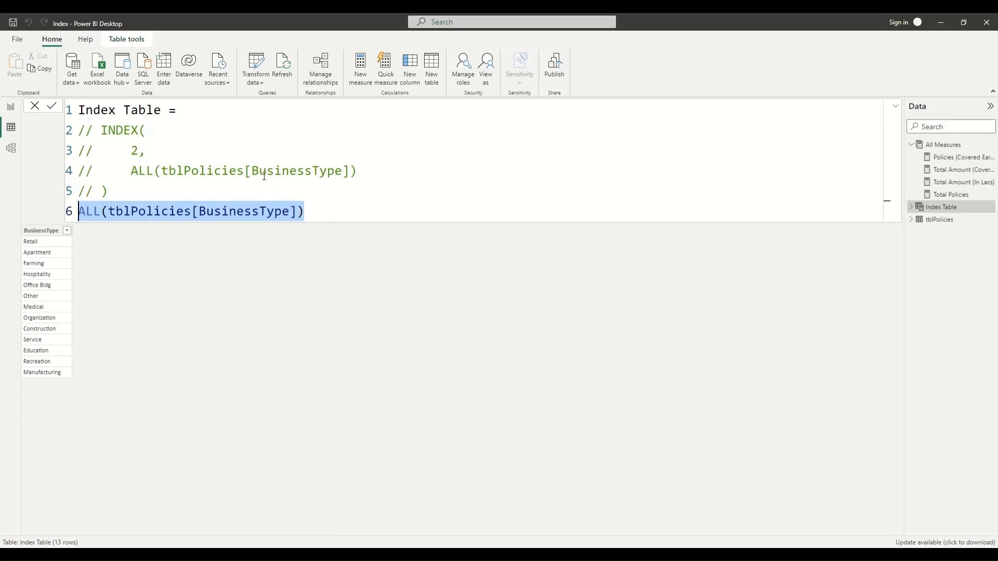
pyautogui.click(277, 119)
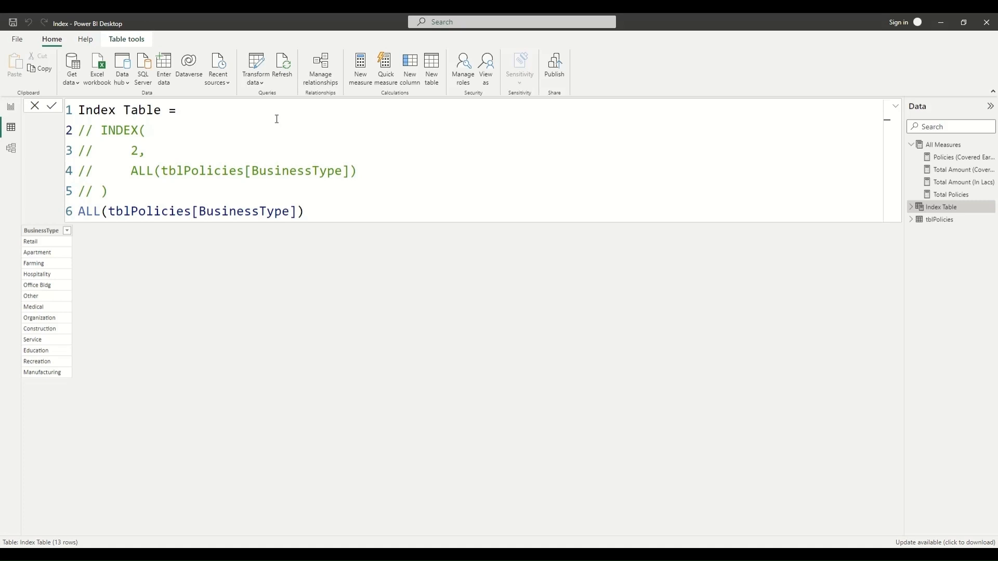
pyautogui.hotkey('shift', 'Down')
pyautogui.hotkey('shift', 'Down')
pyautogui.hotkey('shift', 'Down')
pyautogui.hotkey('shift', 'Right')
pyautogui.hotkey('shift', 'Right')
pyautogui.hotkey('shift', 'Right')
pyautogui.hotkey('shift', 'Right')
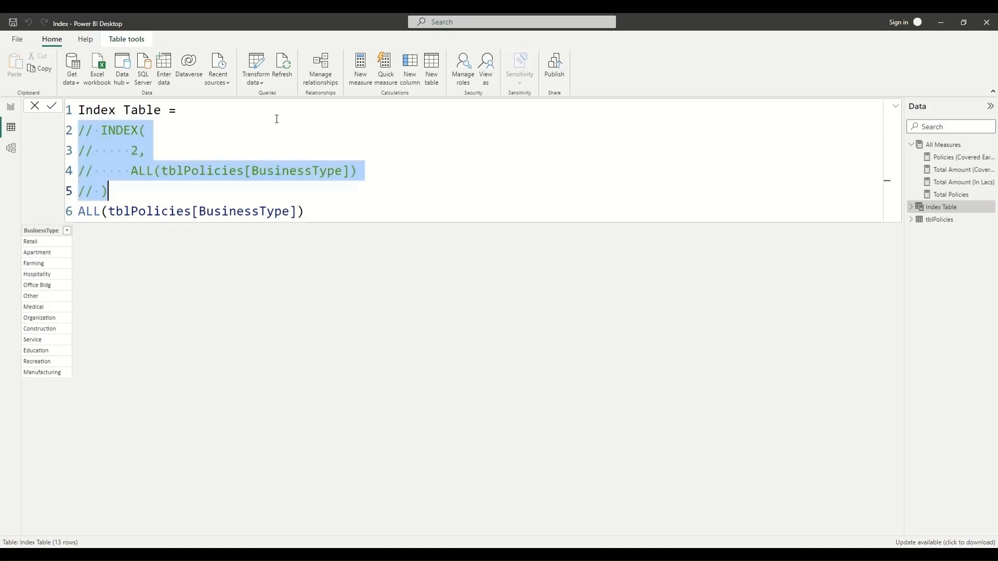
pyautogui.press('Down')
pyautogui.press('Up')
pyautogui.press('Up')
pyautogui.press('Up')
pyautogui.press('End')
pyautogui.press('Left')
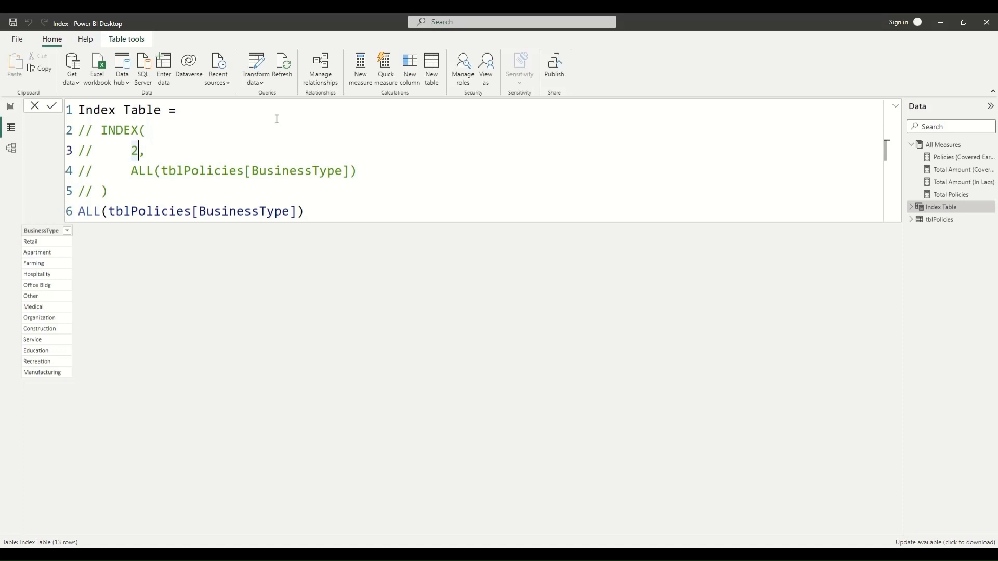
# Insert the comment "//It sort the column by asc order" on a new line below the table name
pyautogui.press('Up')
pyautogui.press('Up')
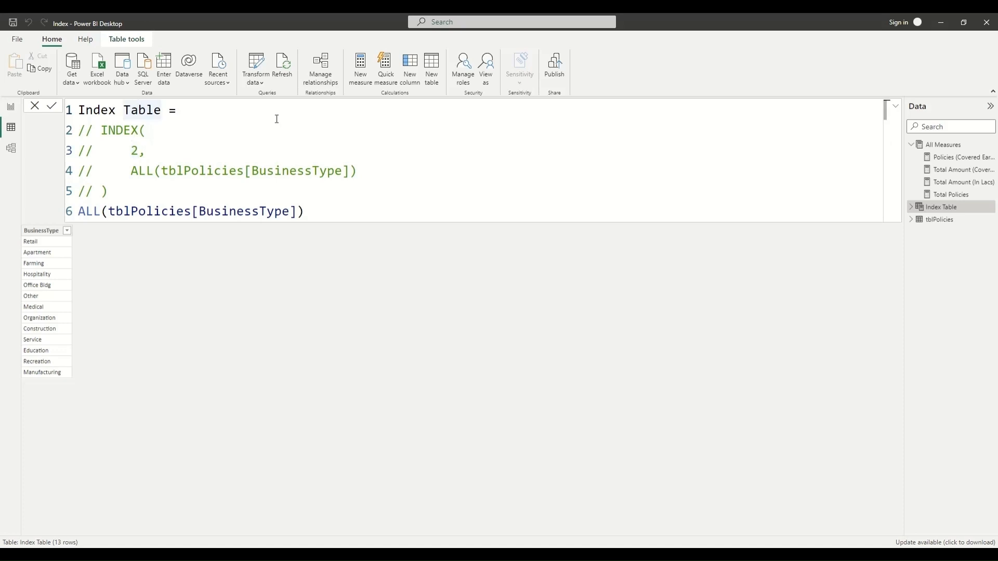
pyautogui.press('End')
pyautogui.hotkey('shift', 'Return')
pyautogui.write('/')
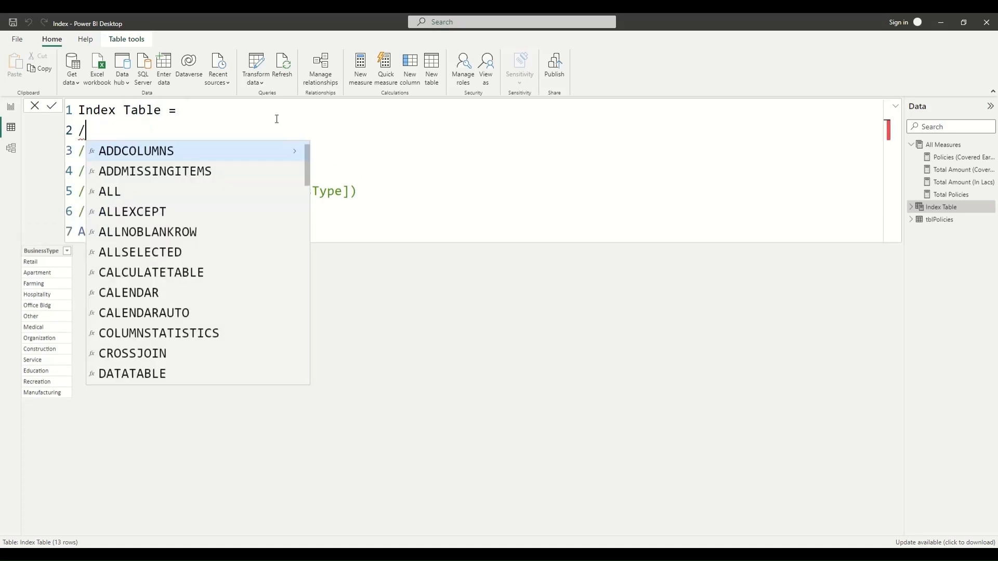
pyautogui.write('/It')
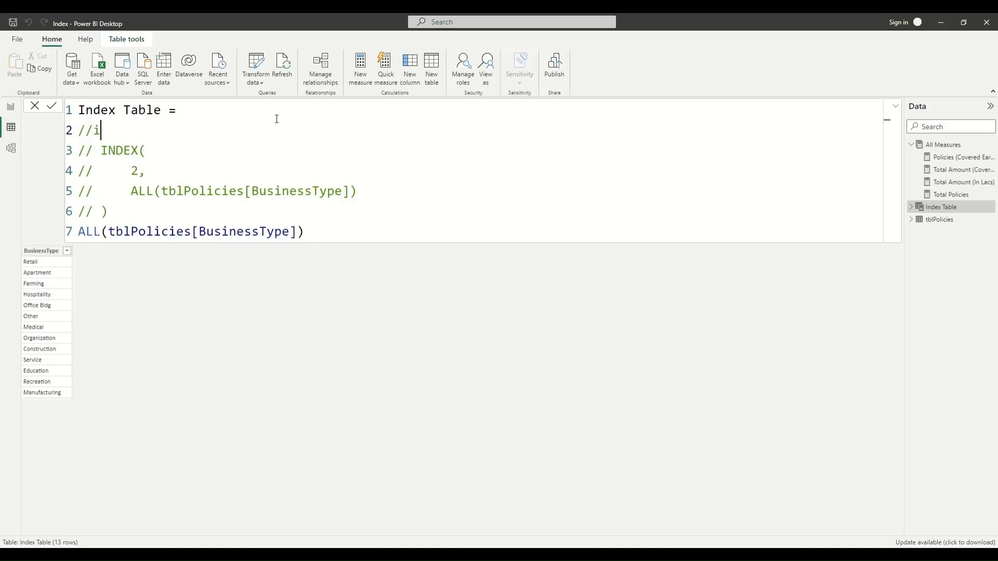
pyautogui.write(' sort the column ')
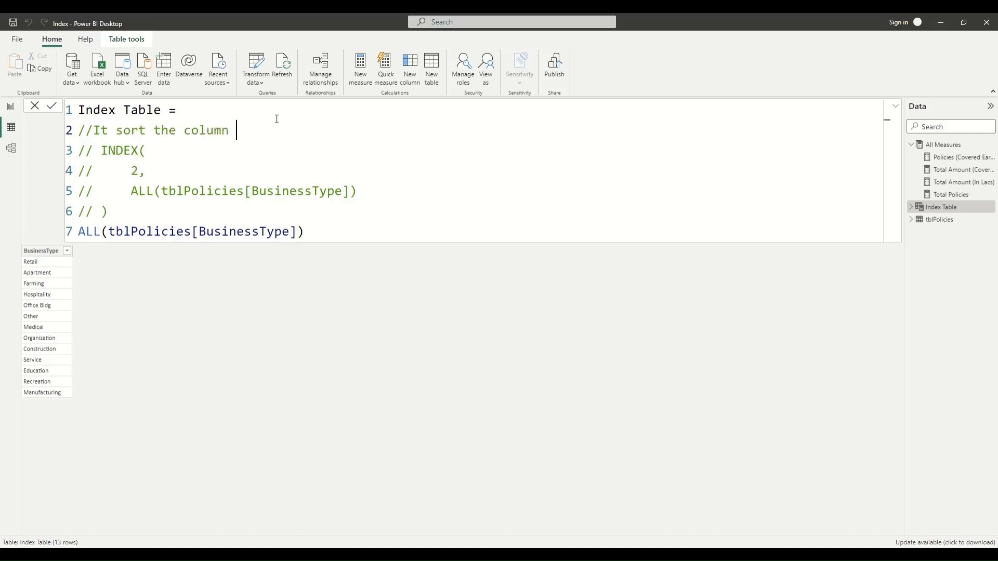
pyautogui.write('by asc order')
pyautogui.press('BackSpace')
pyautogui.write('er')
# Uncomment the INDEX expression, comment out the standalone ALL line, and commit the formula
pyautogui.press('Down')
pyautogui.press('Home')
pyautogui.hotkey('shift', 'Down')
pyautogui.hotkey('shift', 'Down')
pyautogui.hotkey('shift', 'Down')
pyautogui.hotkey('ctrl', '/')
pyautogui.press('Down')
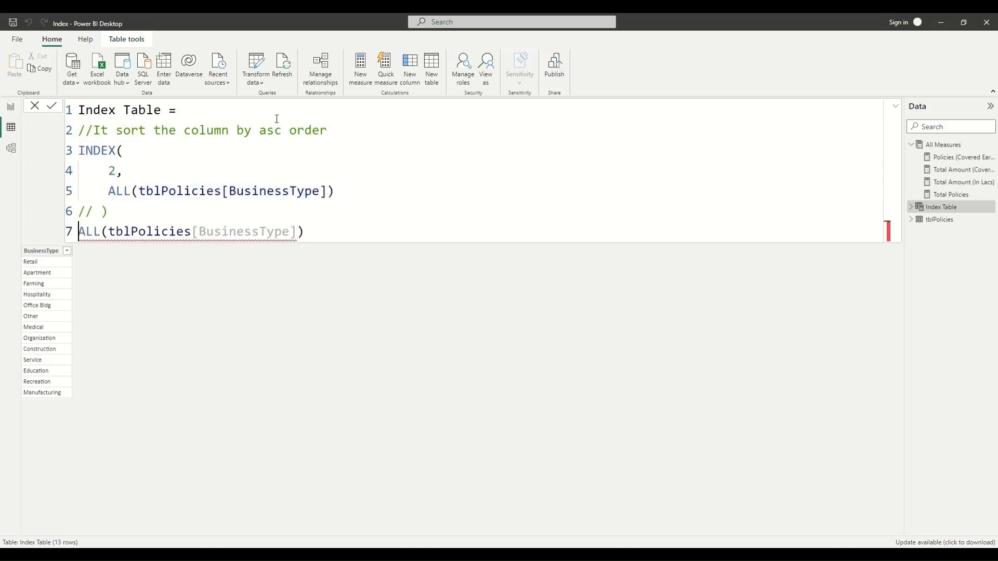
pyautogui.hotkey('ctrl', '/')
pyautogui.press('Up')
pyautogui.hotkey('ctrl', '/')
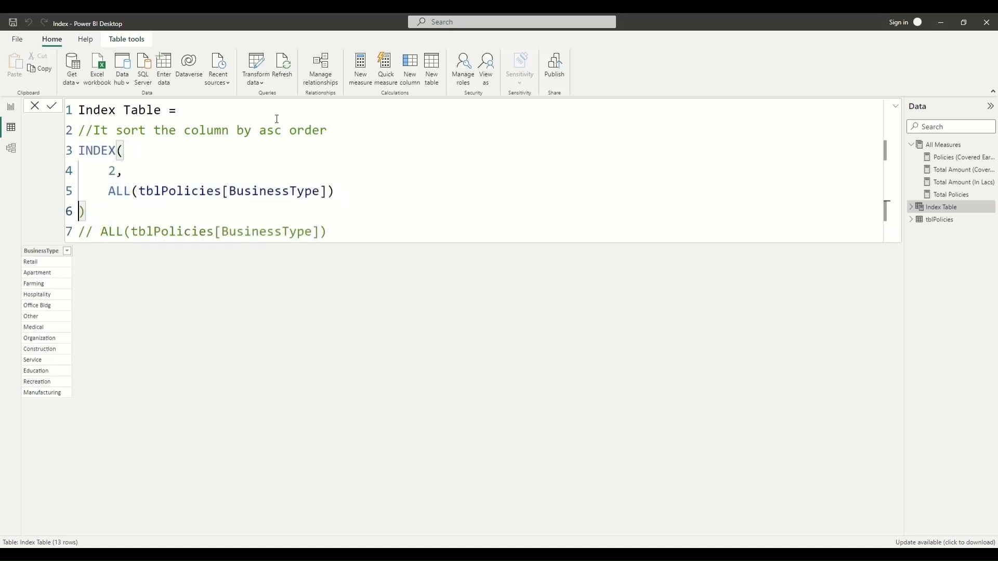
pyautogui.press('Return')
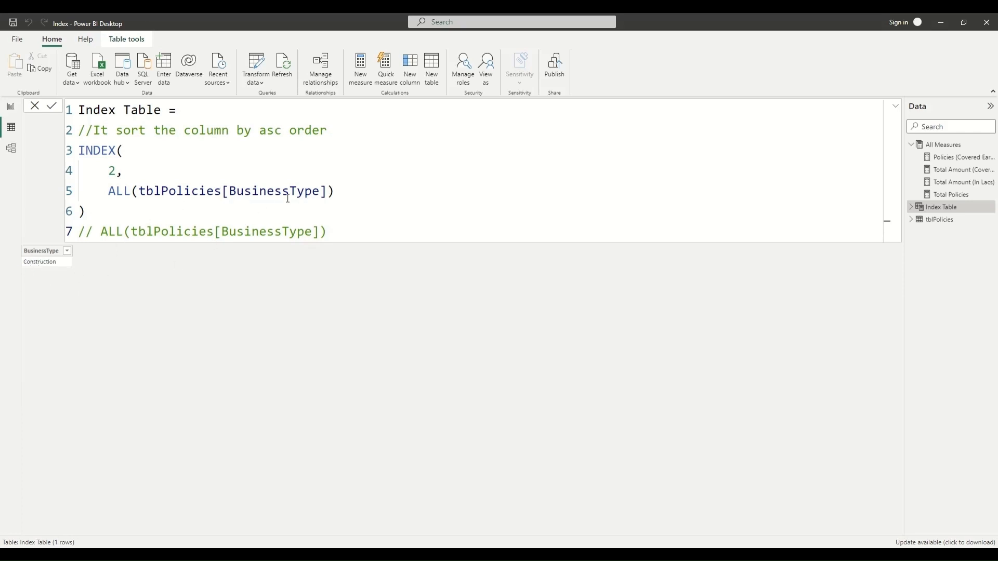
# Comment out the INDEX expression again, reactivate the standalone ALL(tblPolicies[BusinessType]) line, and commit the formula
pyautogui.click(312, 206)
pyautogui.hotkey('shift', 'Up')
pyautogui.hotkey('shift', 'Up')
pyautogui.hotkey('shift', 'Up')
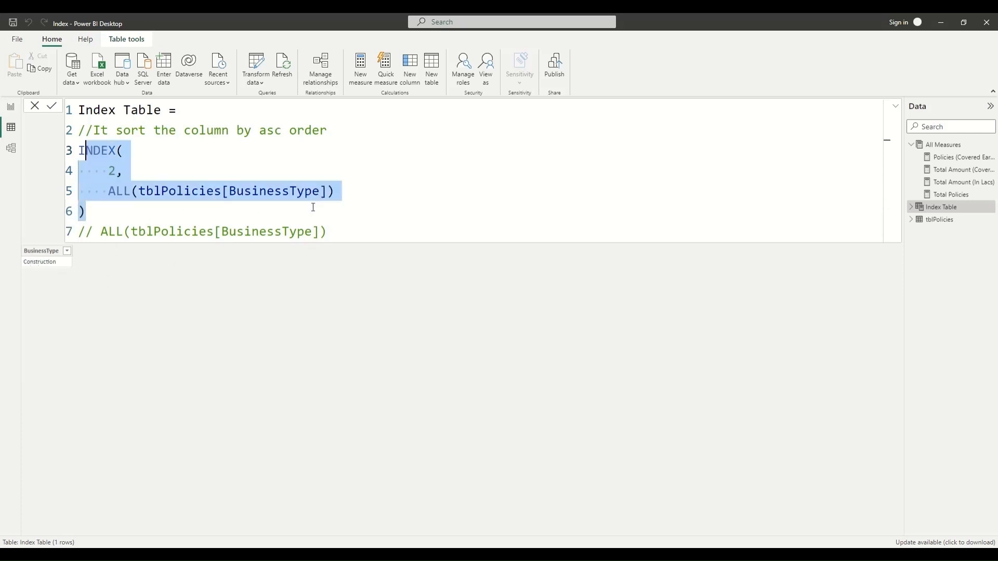
pyautogui.hotkey('ctrl', '/')
pyautogui.press('Down')
pyautogui.press('Down')
pyautogui.press('Down')
pyautogui.press('Down')
pyautogui.hotkey('ctrl', '/')
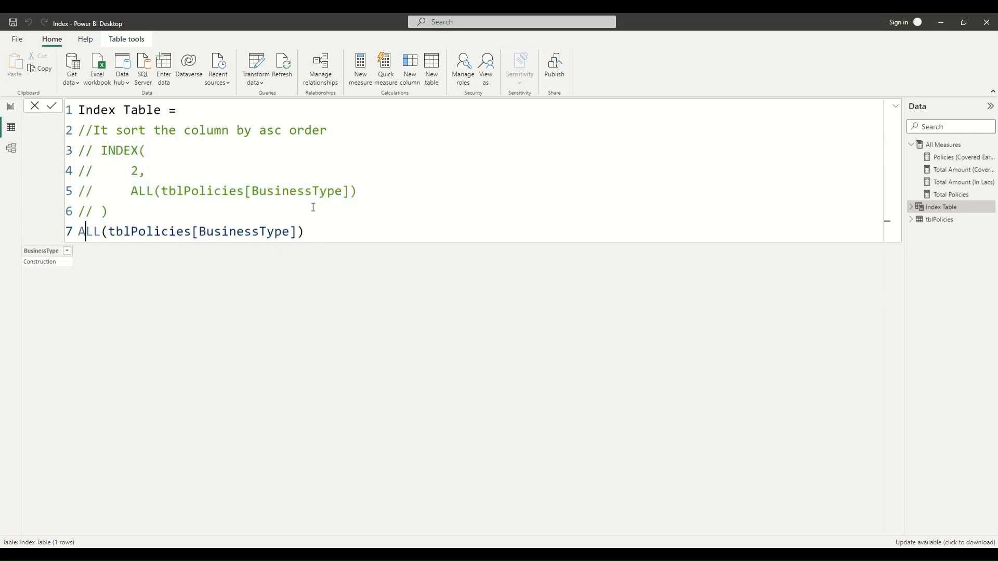
pyautogui.press('End')
pyautogui.press('Return')
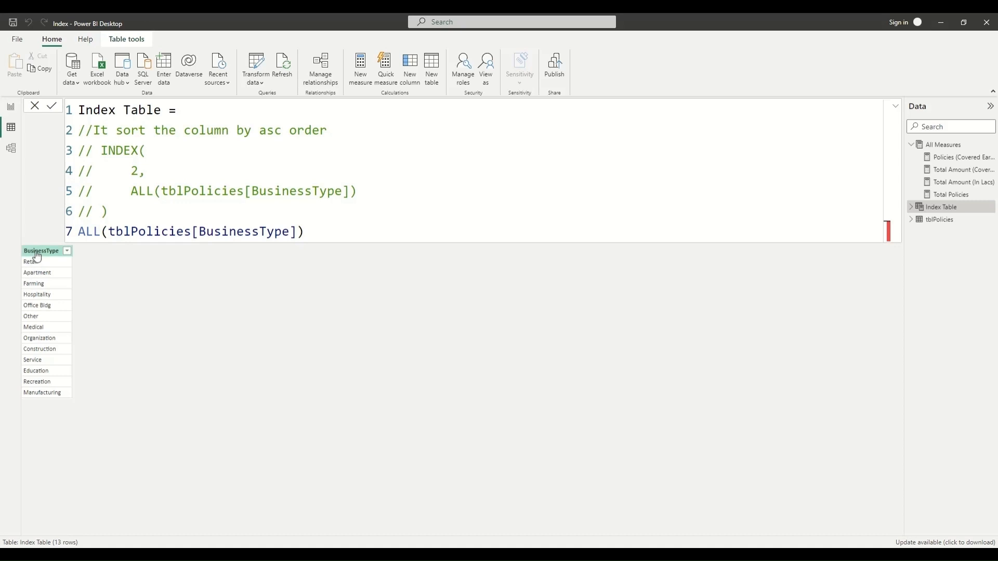
# Sort the BusinessType column of Index Table in ascending order and select its Construction row
pyautogui.click(67, 253)
pyautogui.click(67, 251)
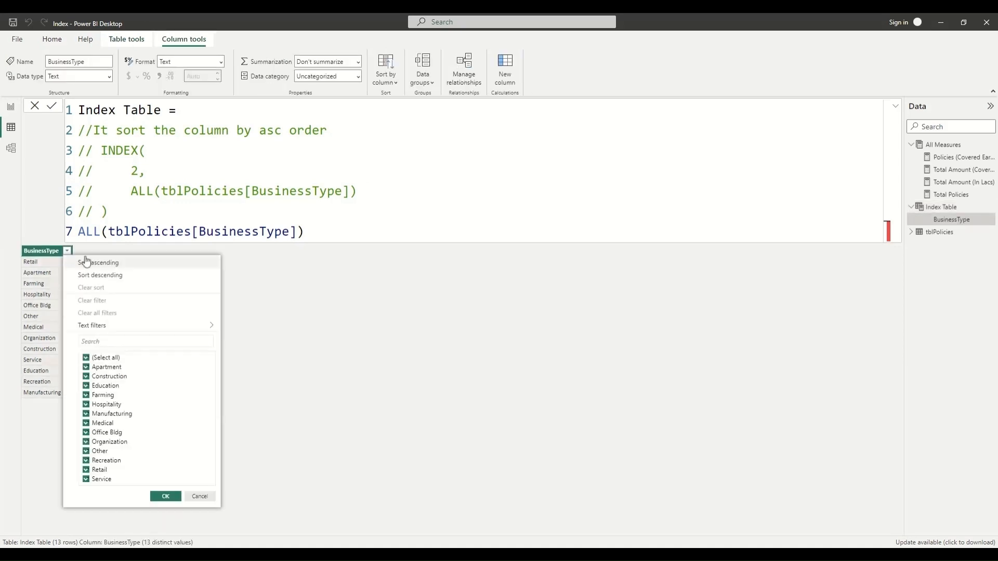
pyautogui.click(85, 261)
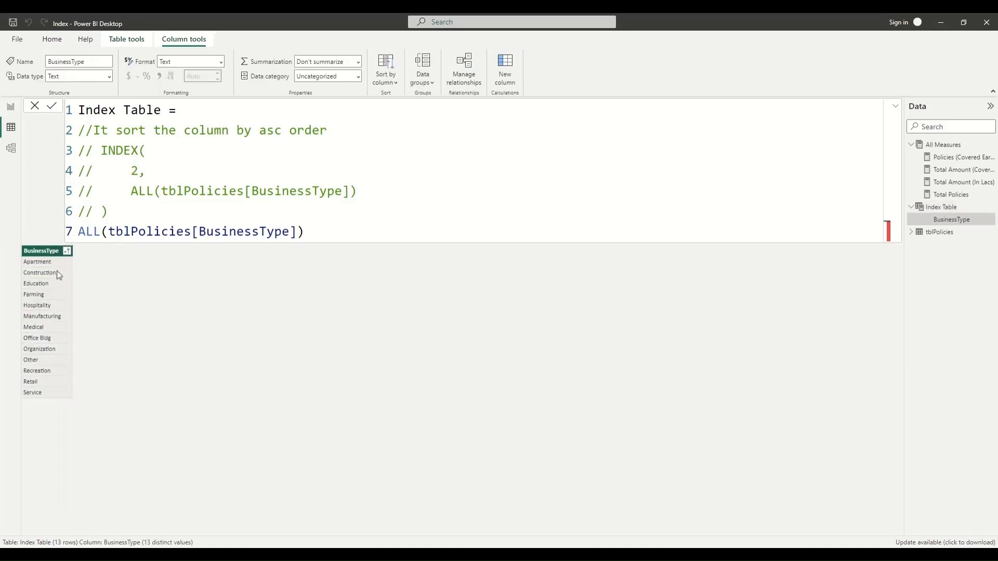
pyautogui.click(60, 274)
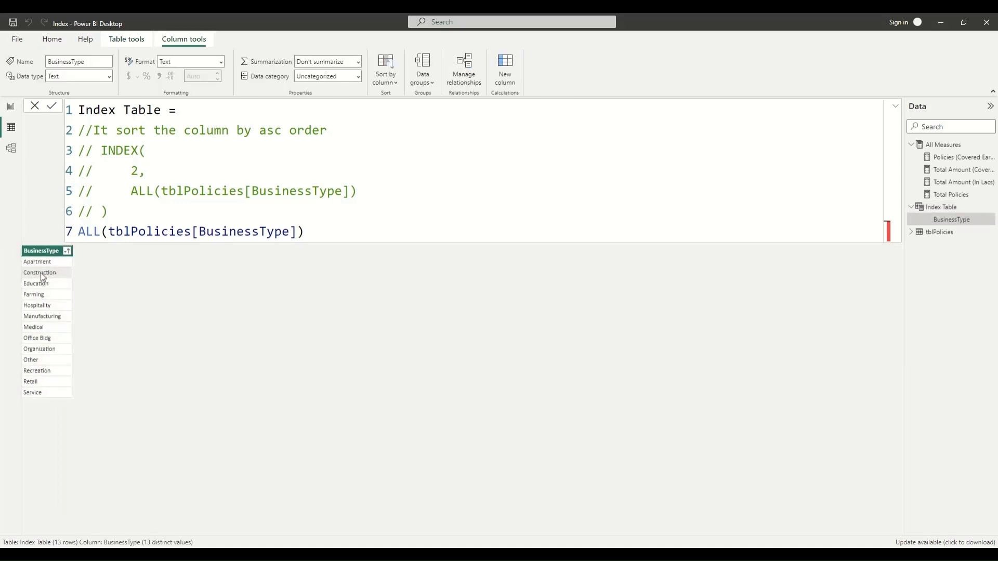
# Comment out the standalone ALL(tblPolicies[BusinessType]) line, reactivate the INDEX expression, and commit the formula
pyautogui.click(318, 235)
pyautogui.hotkey('ctrl', '/')
pyautogui.press('Up')
pyautogui.hotkey('shift', 'Up')
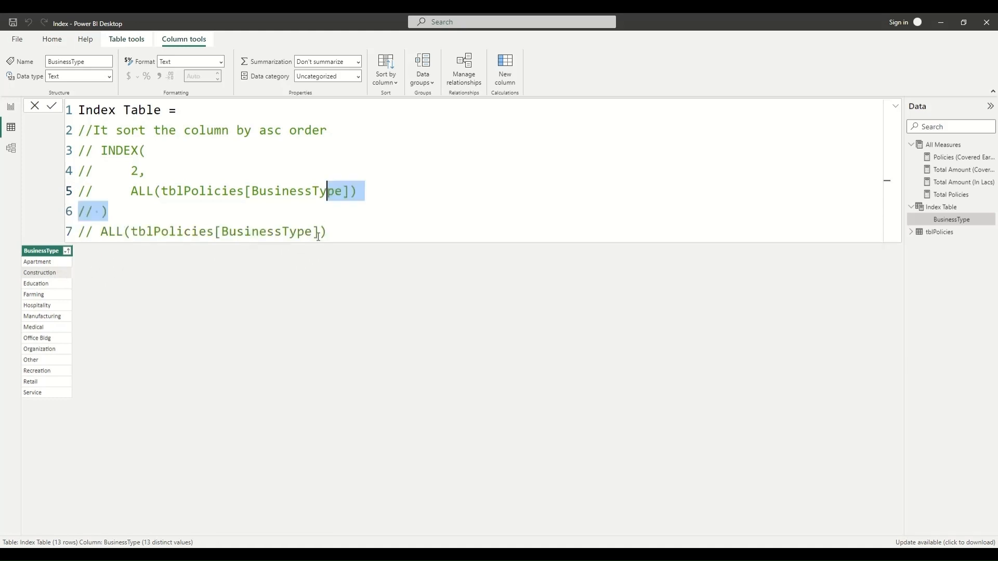
pyautogui.hotkey('shift', 'Up')
pyautogui.hotkey('shift', 'Up')
pyautogui.hotkey('ctrl', '/')
pyautogui.press('Return')
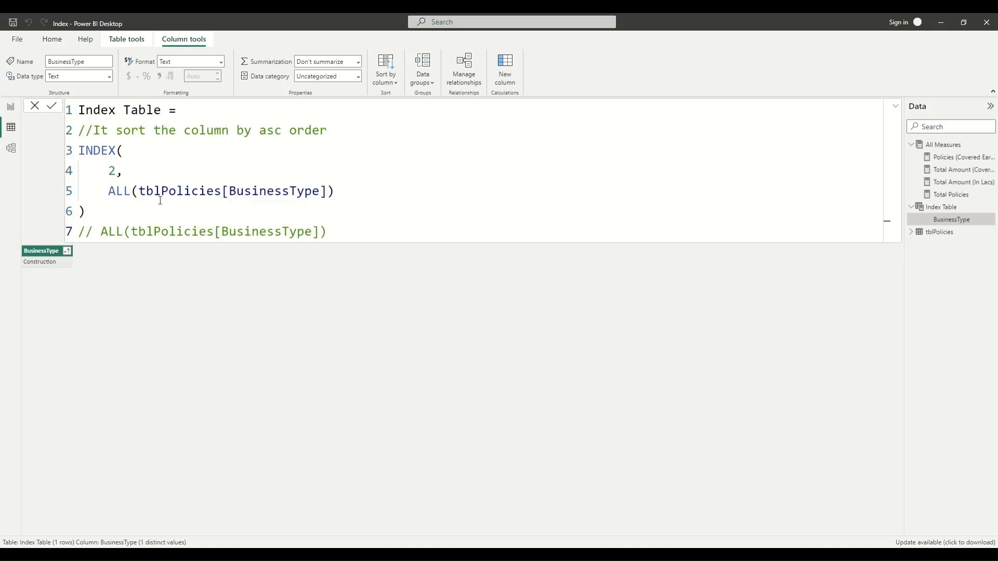
# Add ORDERBY(tblPolicies[BusinessType],DESC) as the next INDEX argument after the ALL function and commit the formula
pyautogui.click(379, 193)
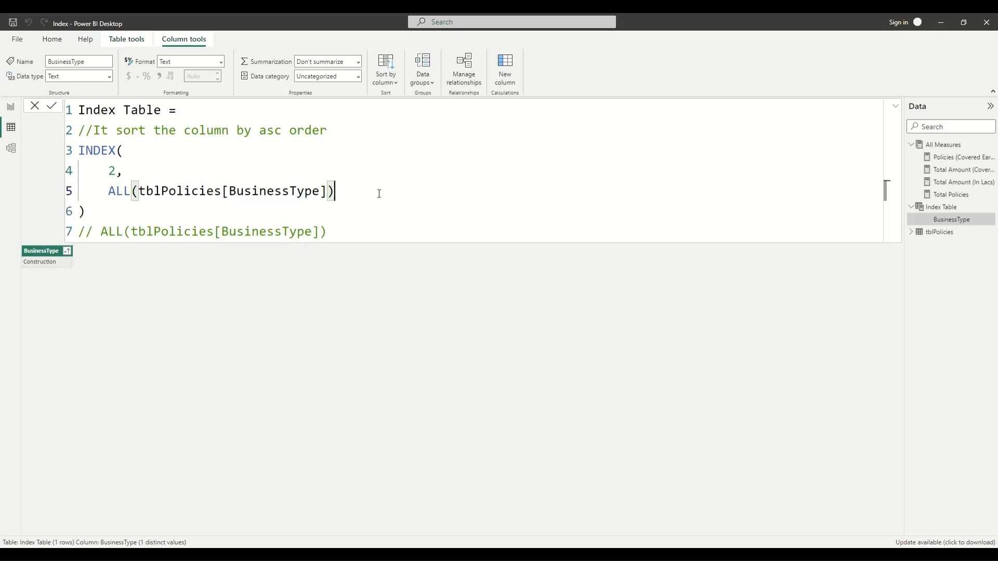
pyautogui.write(',')
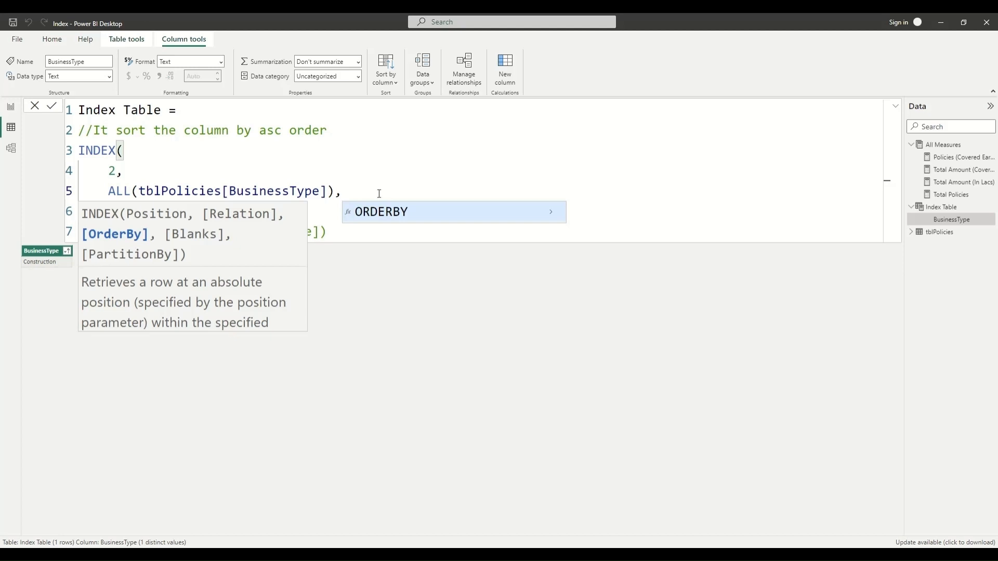
pyautogui.press('Tab')
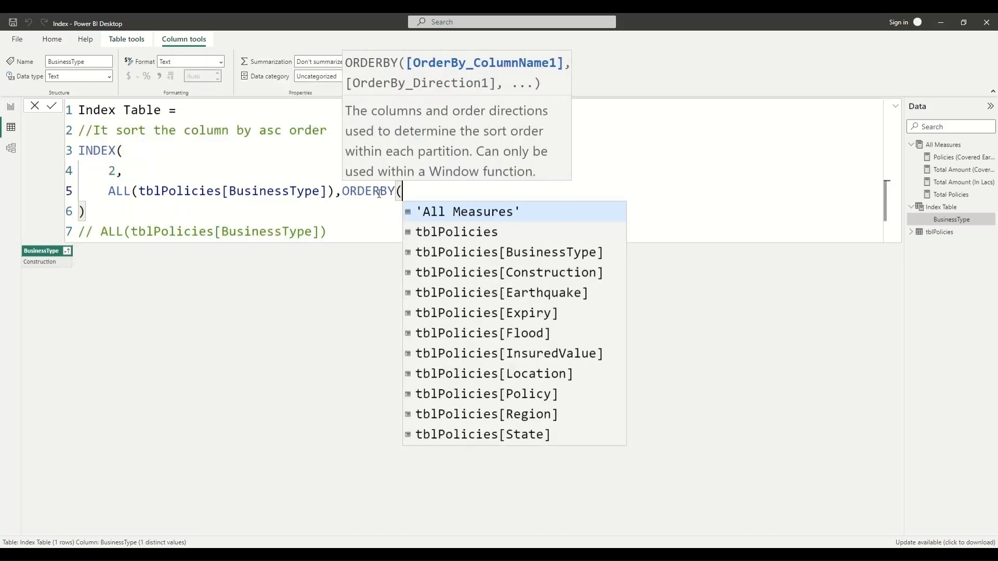
pyautogui.write('bu')
pyautogui.press('Tab')
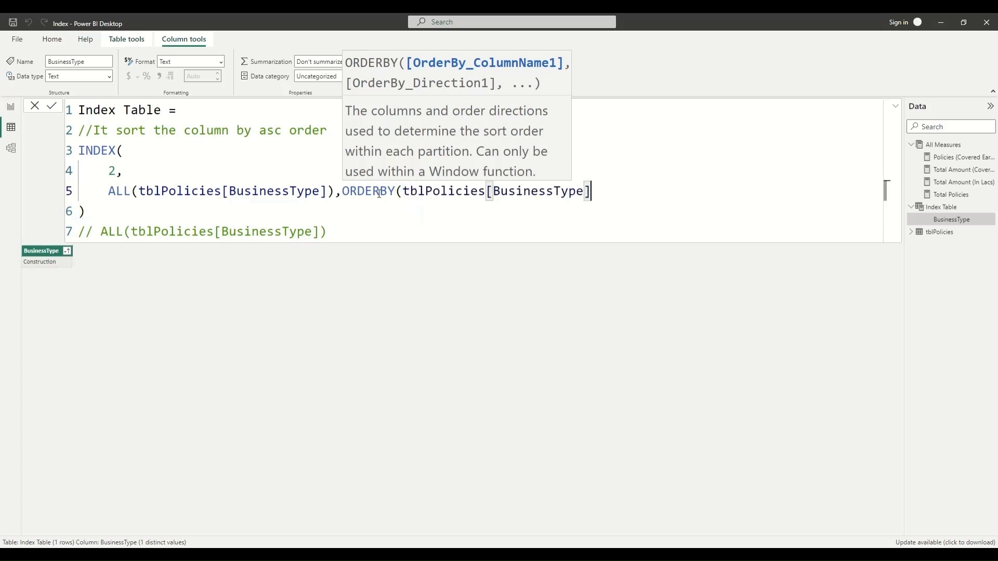
pyautogui.write(',')
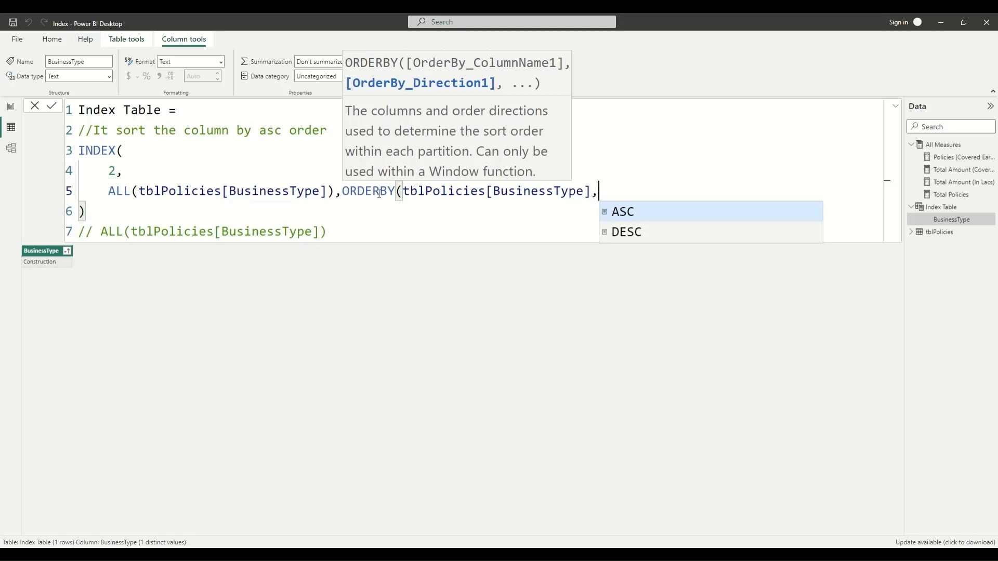
pyautogui.write('DESC')
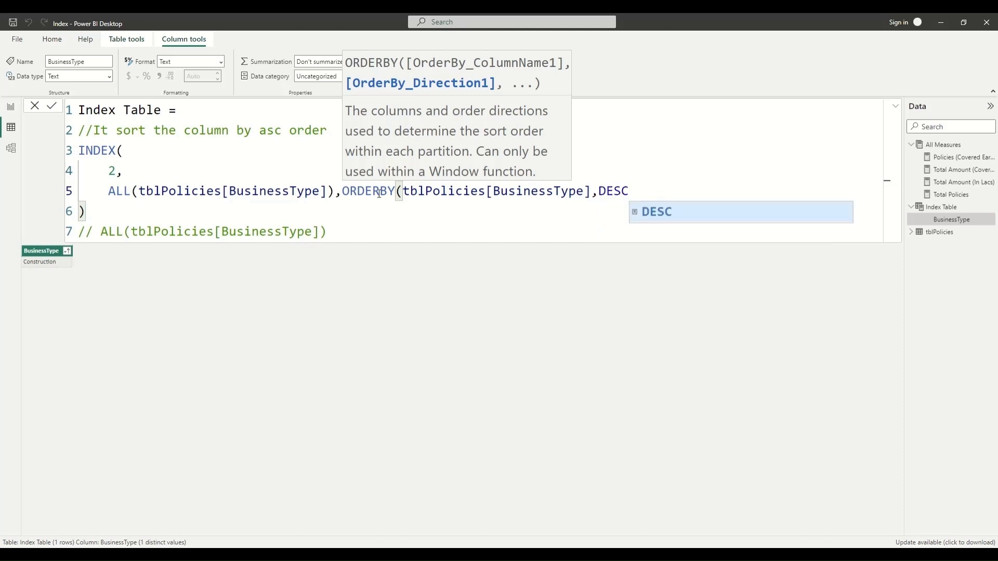
pyautogui.write(')')
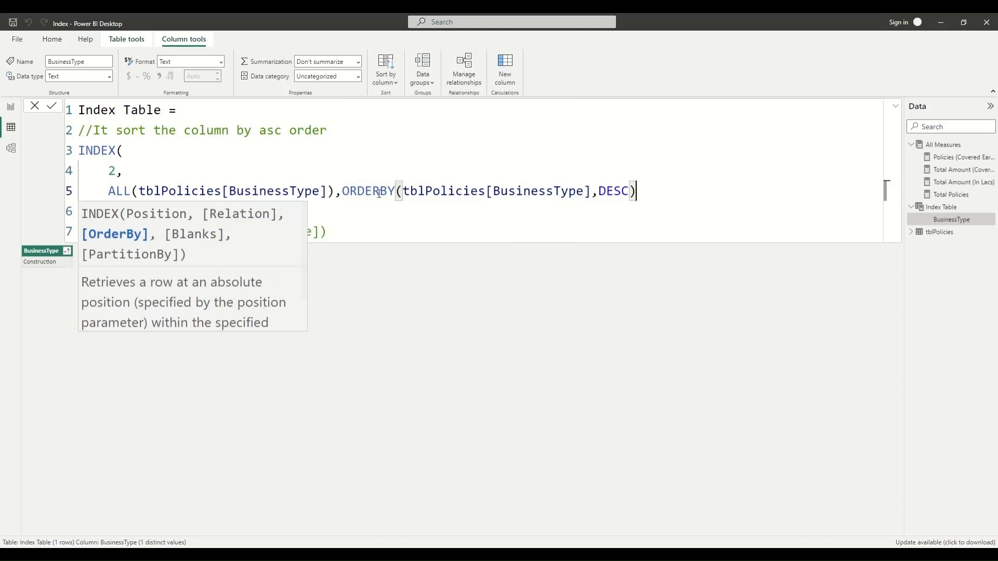
pyautogui.press('Return')
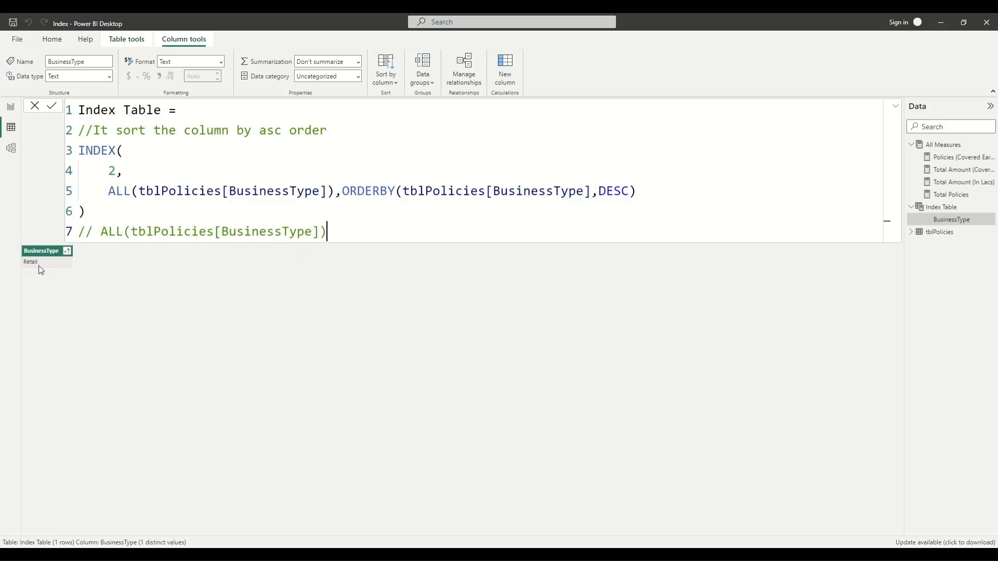
# Comment out the INDEX expression containing ORDERBY, reactivate the standalone ALL(tblPolicies[BusinessType]) line, and commit the formula
pyautogui.press('Up')
pyautogui.press('Up')
pyautogui.press('Up')
pyautogui.press('Up')
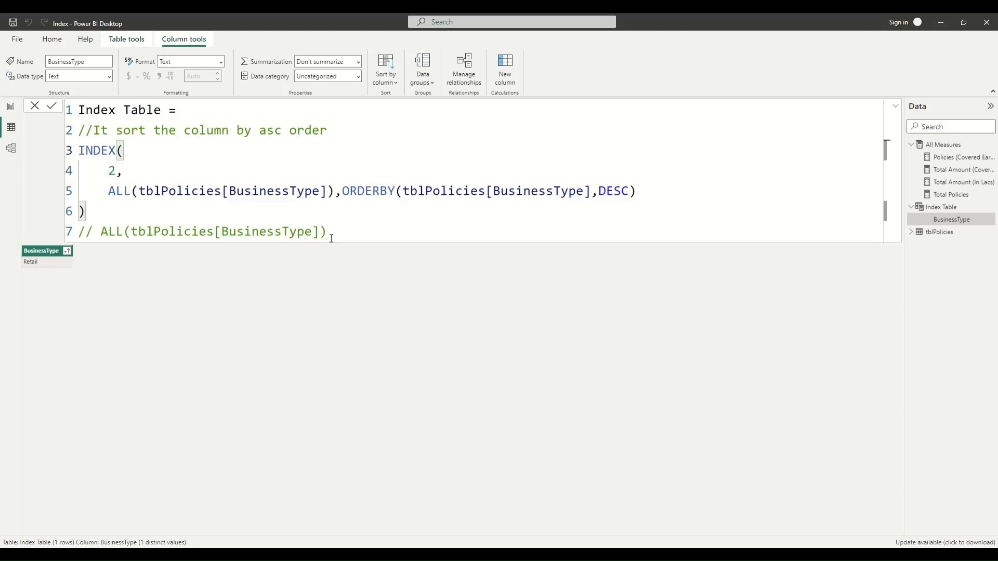
pyautogui.press('Home')
pyautogui.hotkey('shift', 'Down')
pyautogui.hotkey('shift', 'Down')
pyautogui.hotkey('shift', 'Down')
pyautogui.hotkey('shift', 'End')
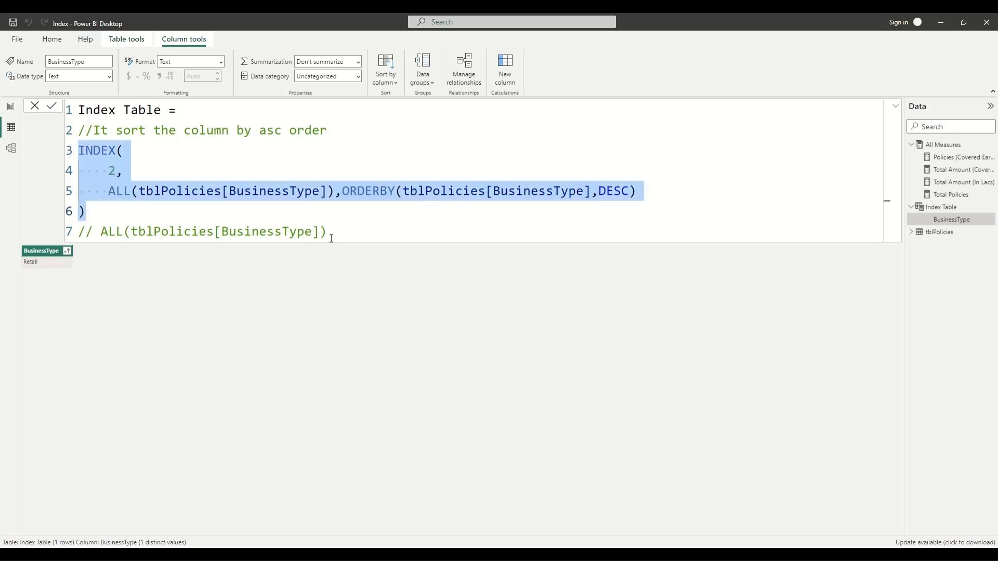
pyautogui.hotkey('ctrl', '/')
pyautogui.press('Down')
pyautogui.hotkey('ctrl', '/')
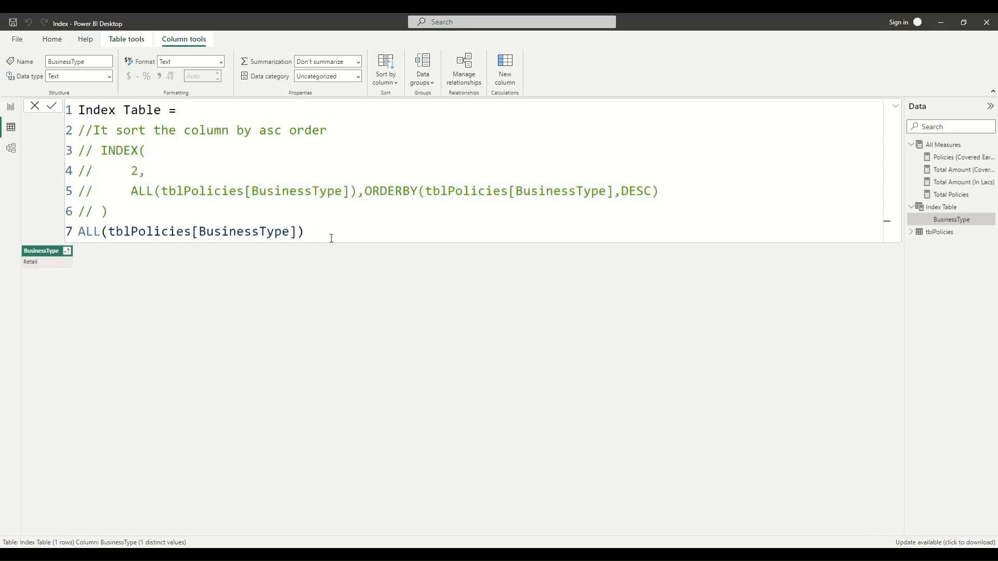
pyautogui.press('Return')
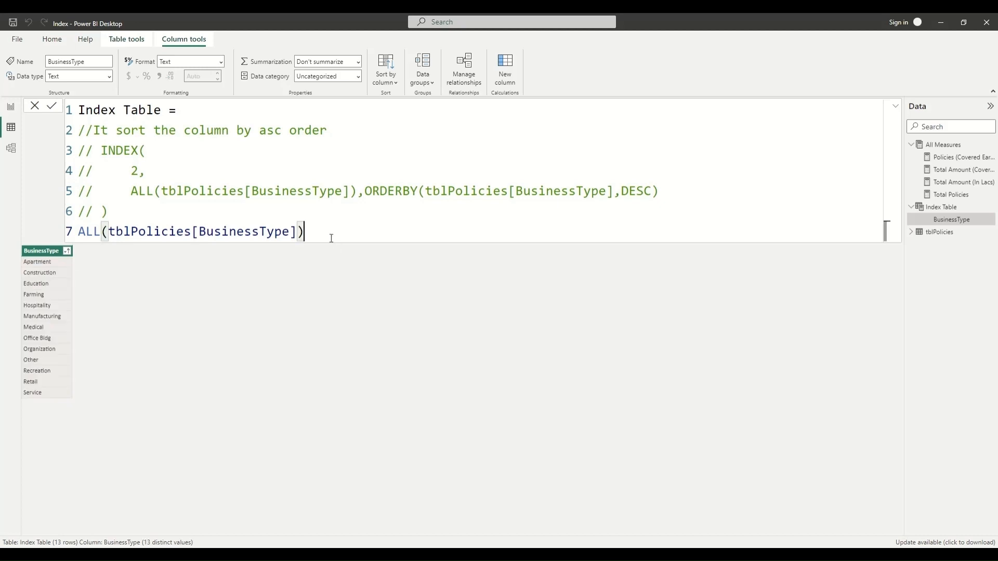
# Sort the BusinessType column of Index Table in descending order
pyautogui.click(67, 251)
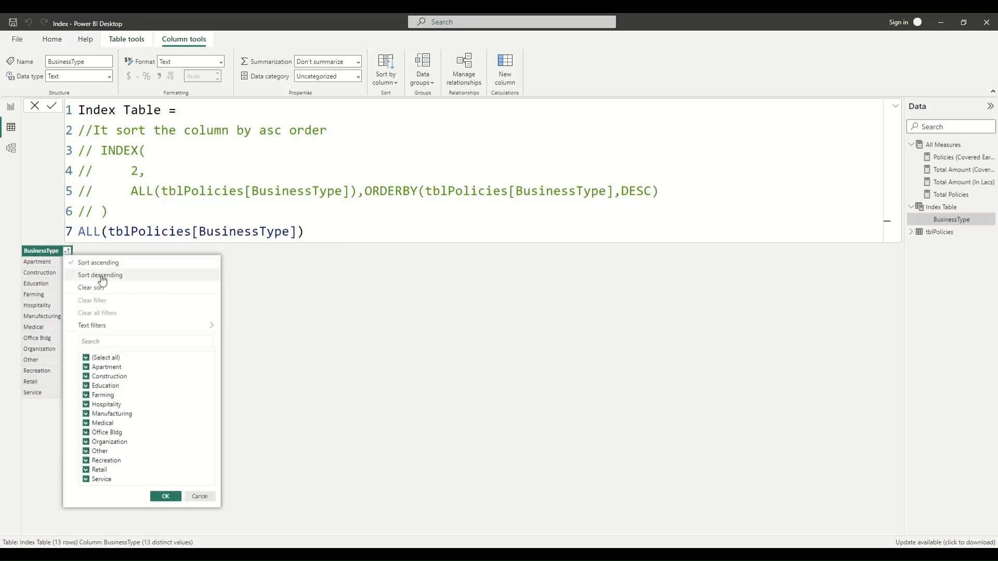
pyautogui.click(102, 275)
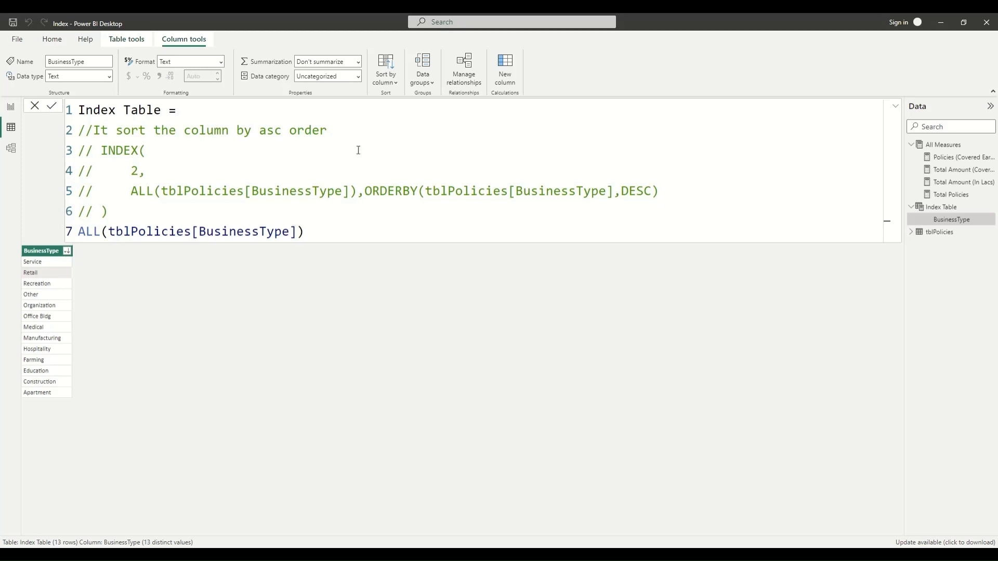
# Replace the comment below the table name with "//By default Index sort the column on asc order."
pyautogui.click(365, 131)
pyautogui.press('Home')
pyautogui.press('Right')
pyautogui.press('Right')
pyautogui.write('By de')
pyautogui.write('fault Inde')
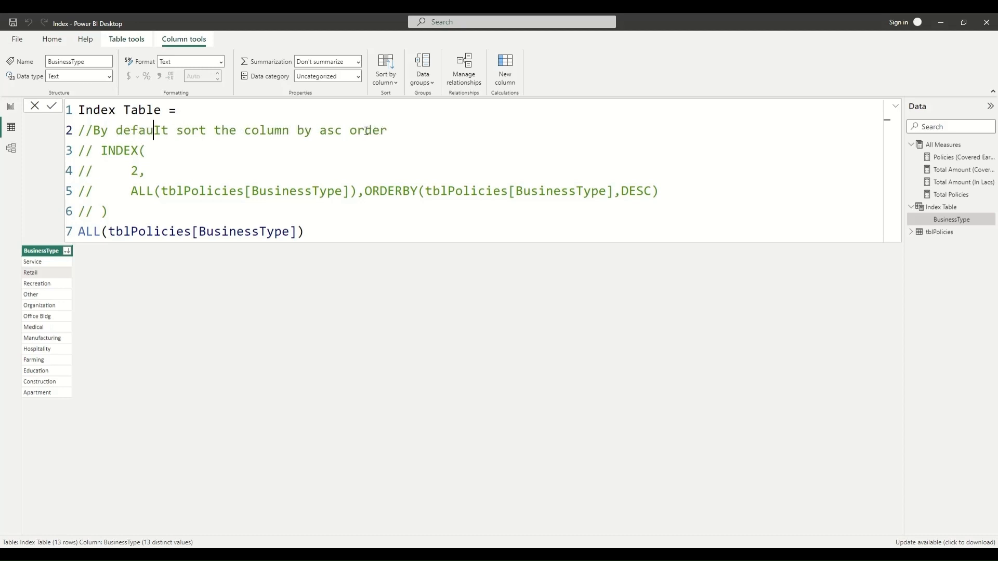
pyautogui.write('x sor')
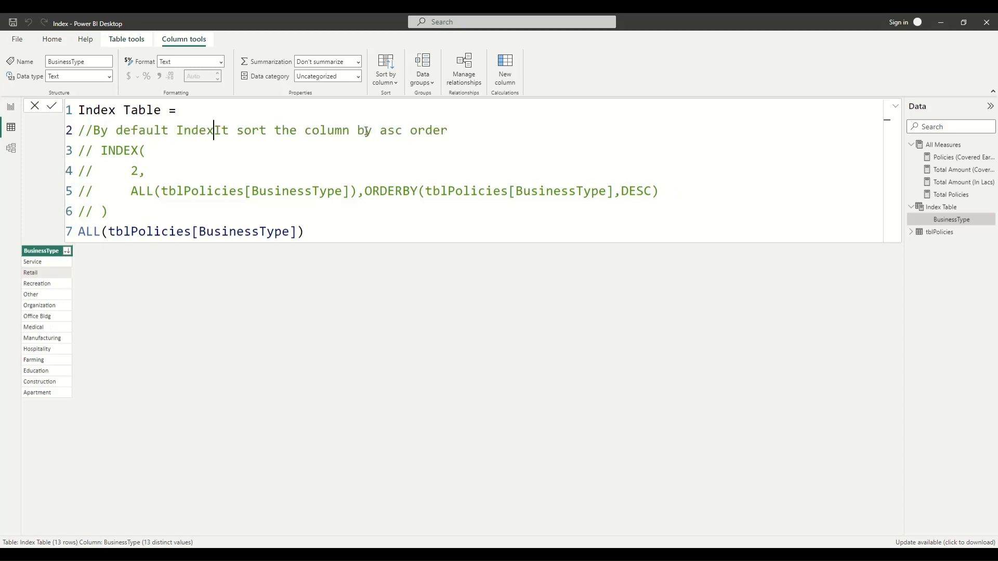
pyautogui.write('t the column ')
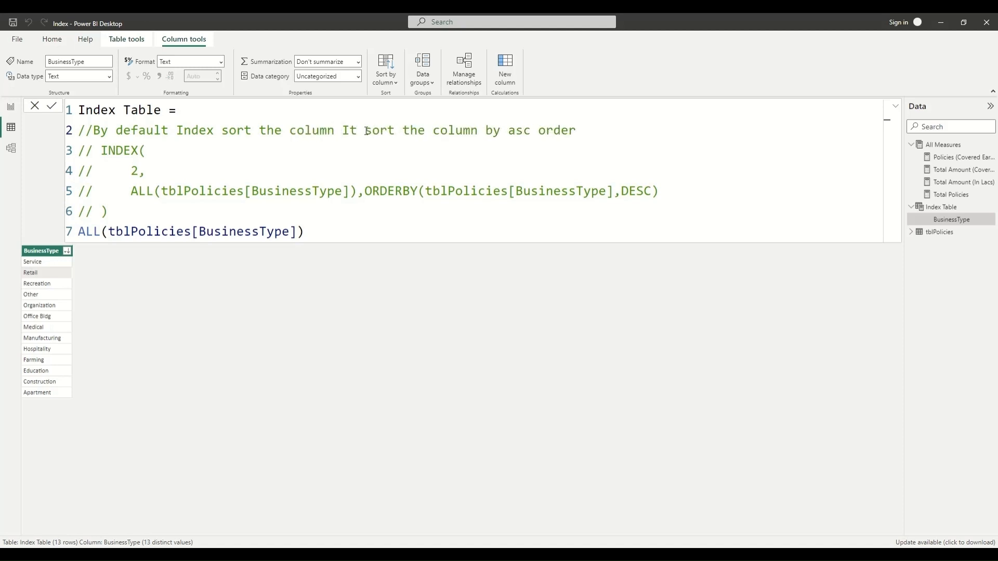
pyautogui.write('on a')
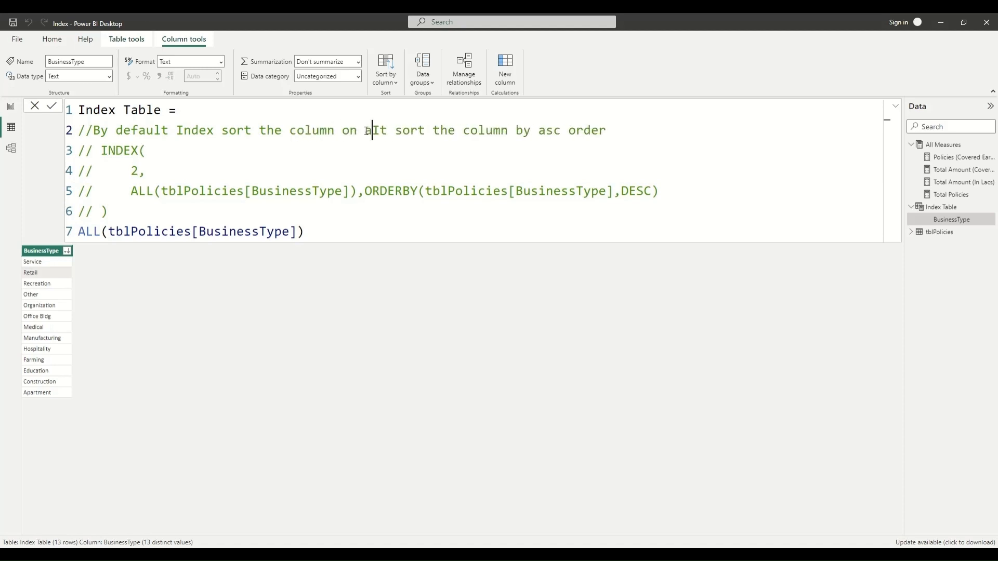
pyautogui.write('sc order.')
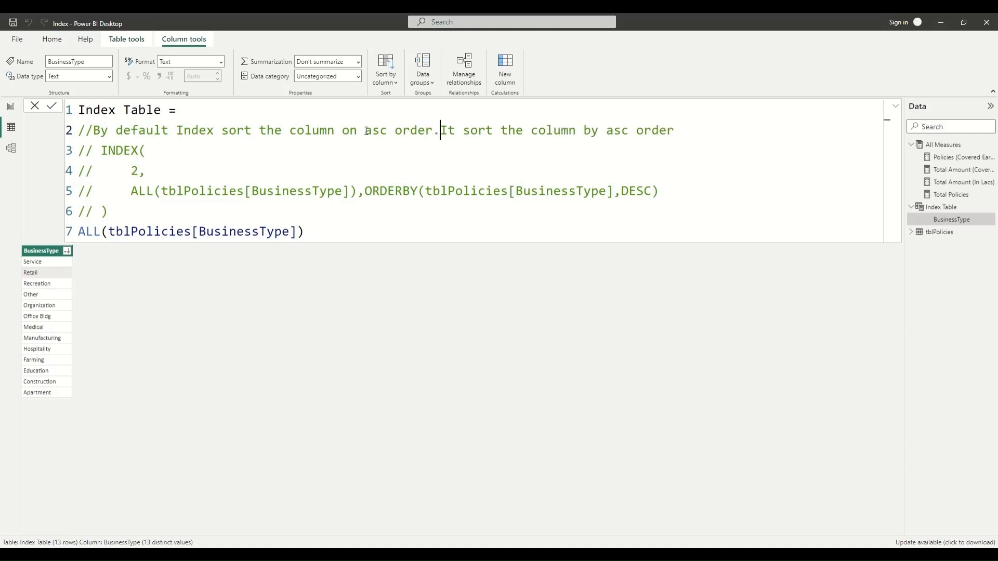
pyautogui.hotkey('shift', 'Return')
pyautogui.hotkey('shift', 'End')
pyautogui.press('Delete')
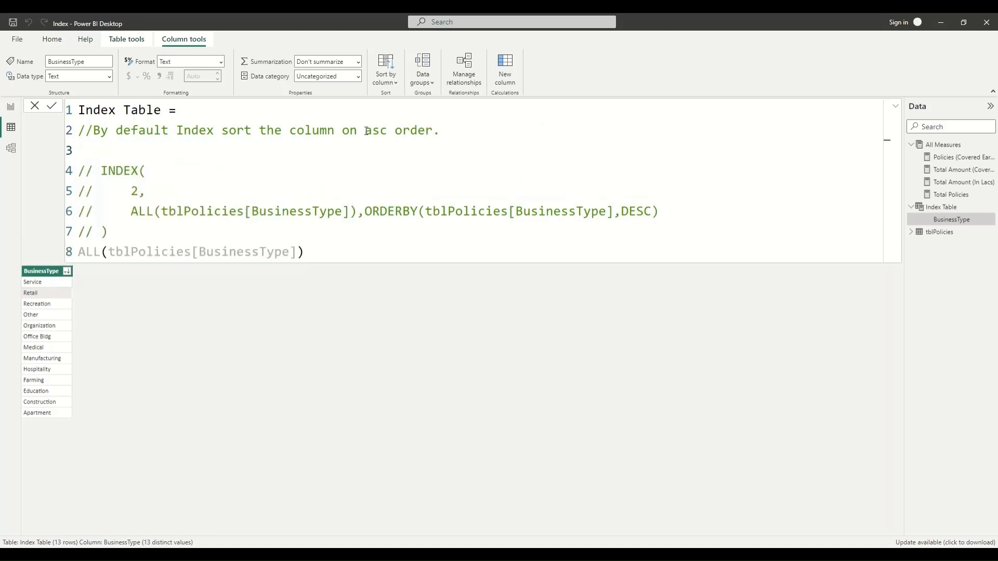
pyautogui.press('BackSpace')
# Turn the standalone ALL line back into a comment, uncomment the INDEX expression with its descending ORDERBY, and commit the formula
pyautogui.press('Down')
pyautogui.press('Down')
pyautogui.press('Down')
pyautogui.press('Down')
pyautogui.press('Down')
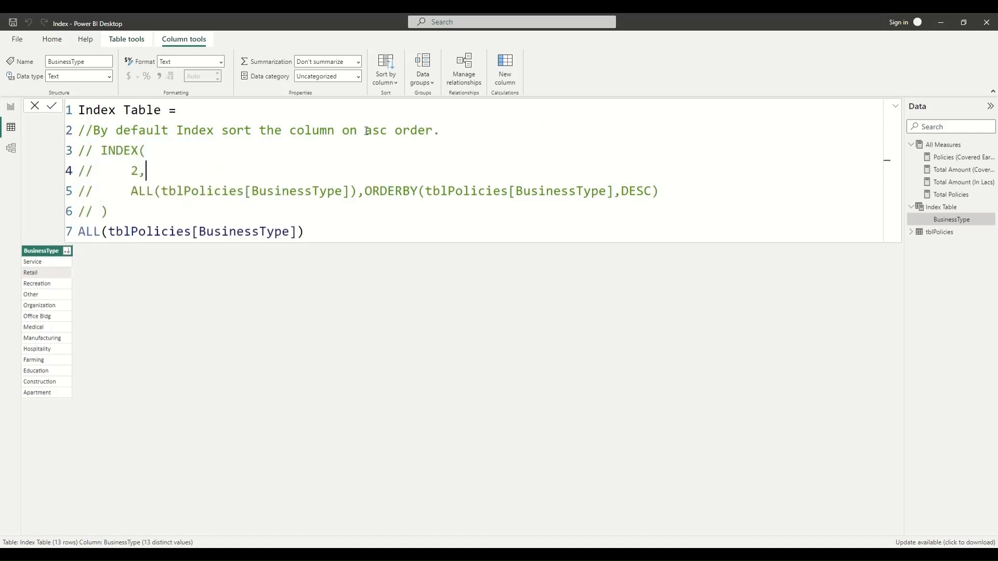
pyautogui.hotkey('ctrl', '/')
pyautogui.press('Up')
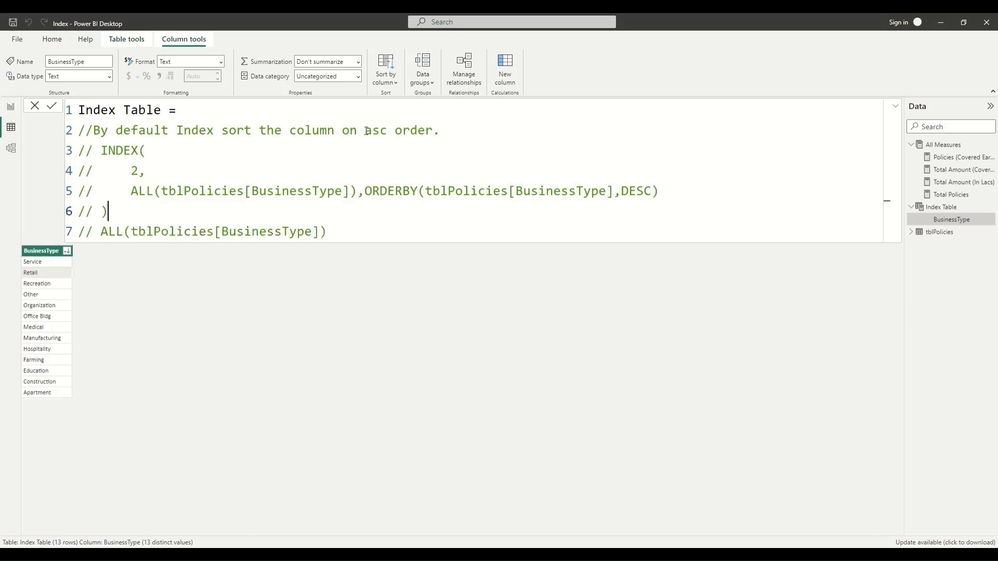
pyautogui.hotkey('shift', 'Up')
pyautogui.hotkey('shift', 'Up')
pyautogui.hotkey('shift', 'Up')
pyautogui.hotkey('shift', 'Home')
pyautogui.hotkey('ctrl', '/')
pyautogui.press('Down')
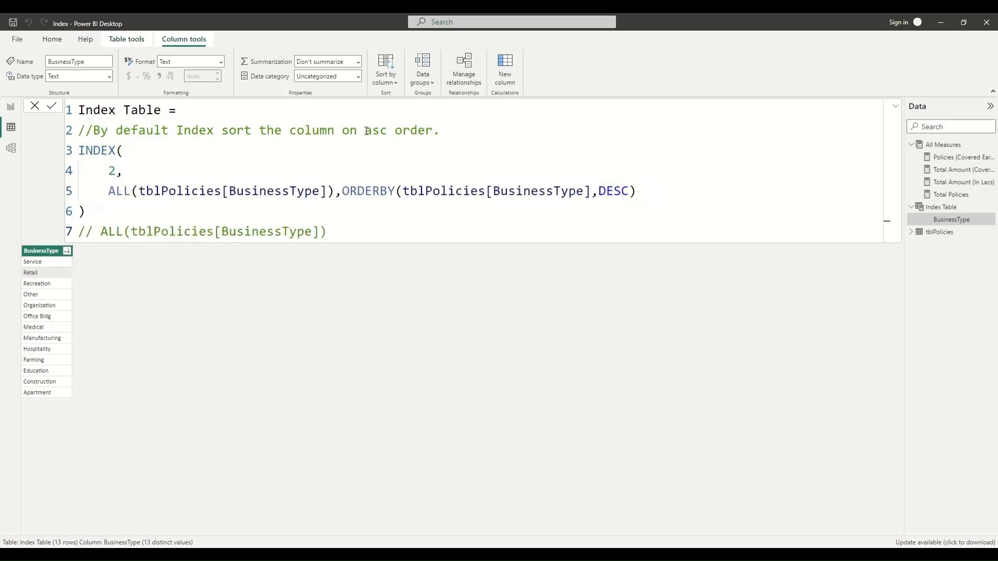
pyautogui.press('Up')
pyautogui.press('Down')
pyautogui.press('End')
pyautogui.press('Return')
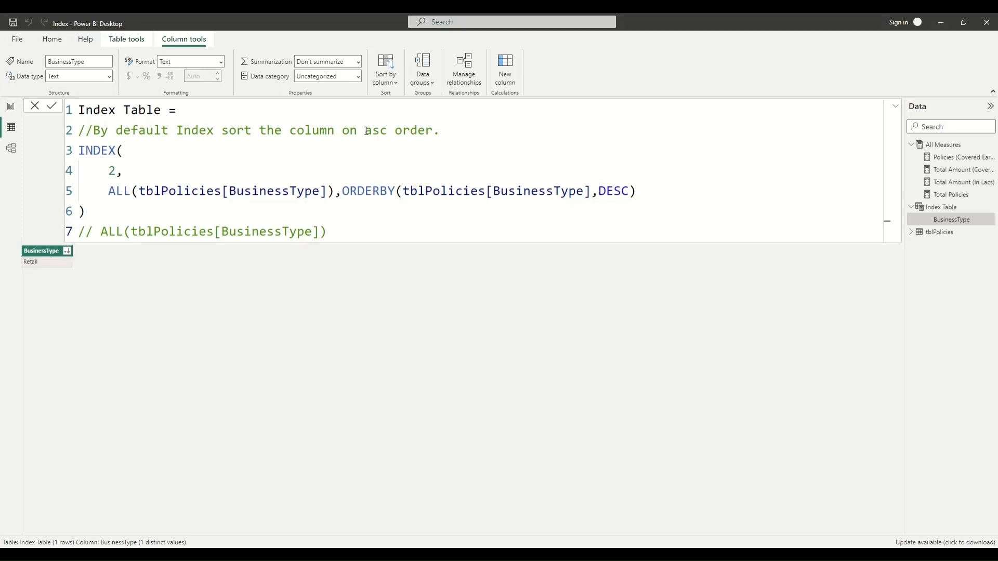
# Add a comma after the ORDERBY clause to bring up the options for INDEX's Blanks argument
pyautogui.click(689, 194)
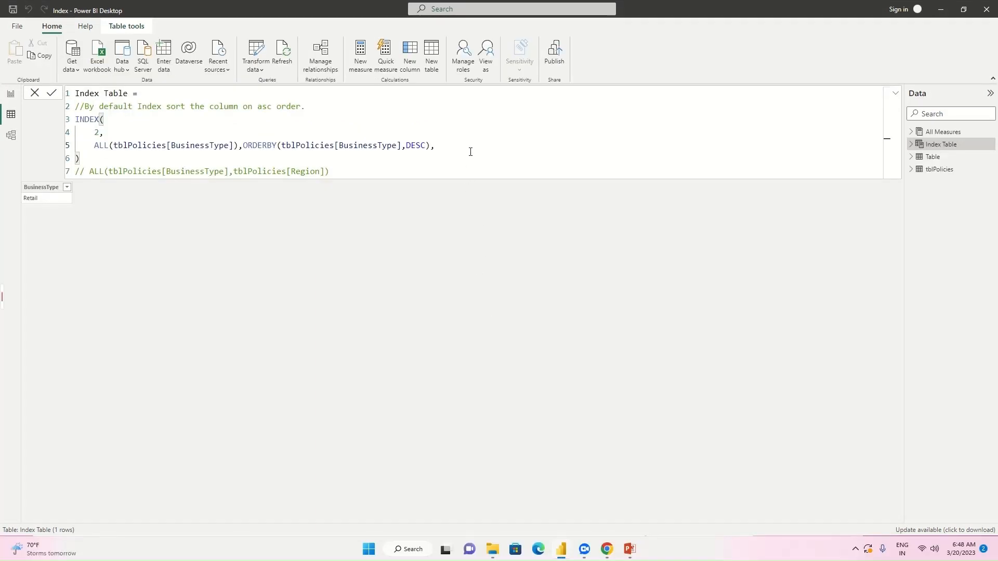
pyautogui.press('BackSpace')
pyautogui.write(',')
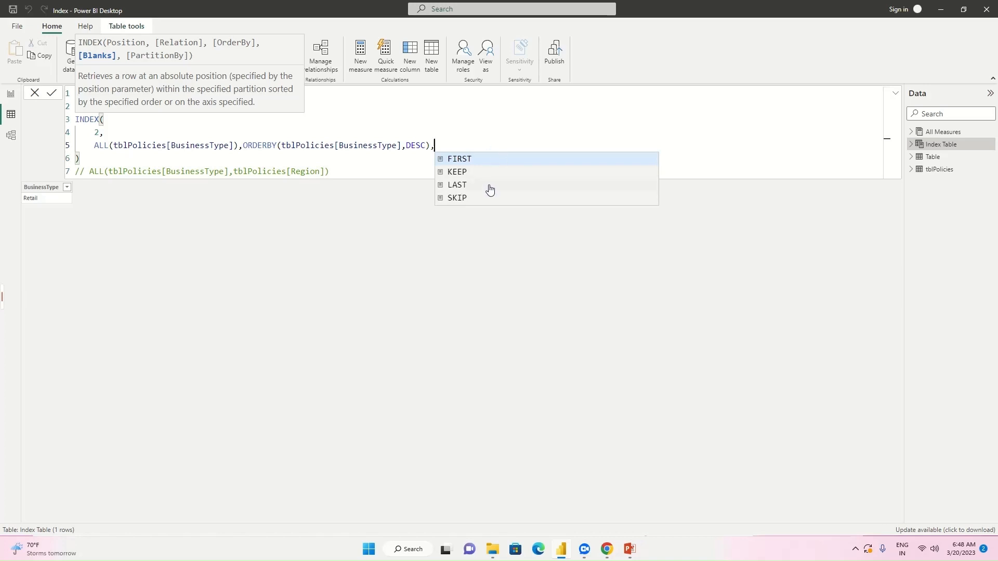
# Switch to the PowerPoint slide show to read the definition of the Blanks argument, and return to Power BI Desktop
pyautogui.click(632, 546)
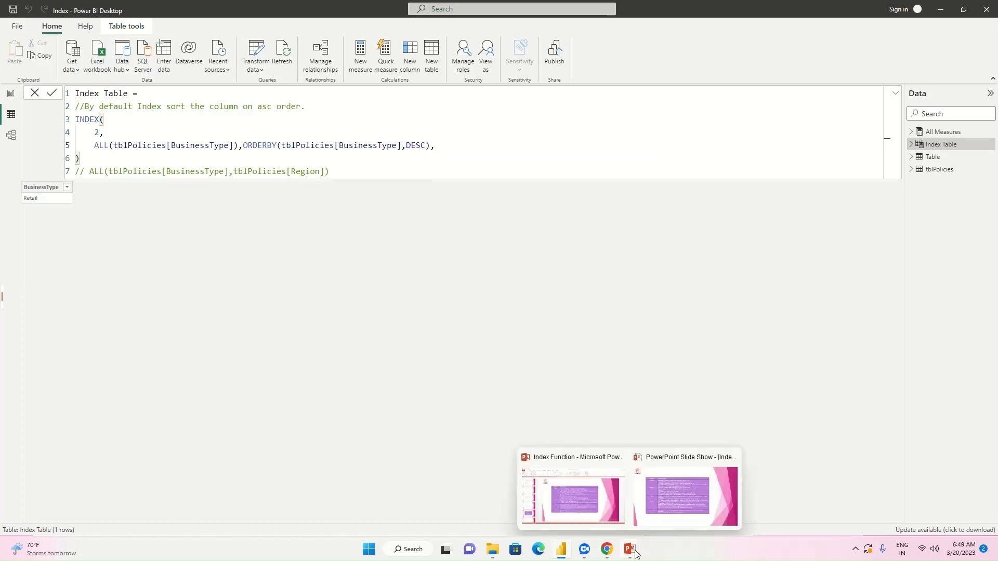
pyautogui.moveTo(617, 557)
pyautogui.click(685, 494)
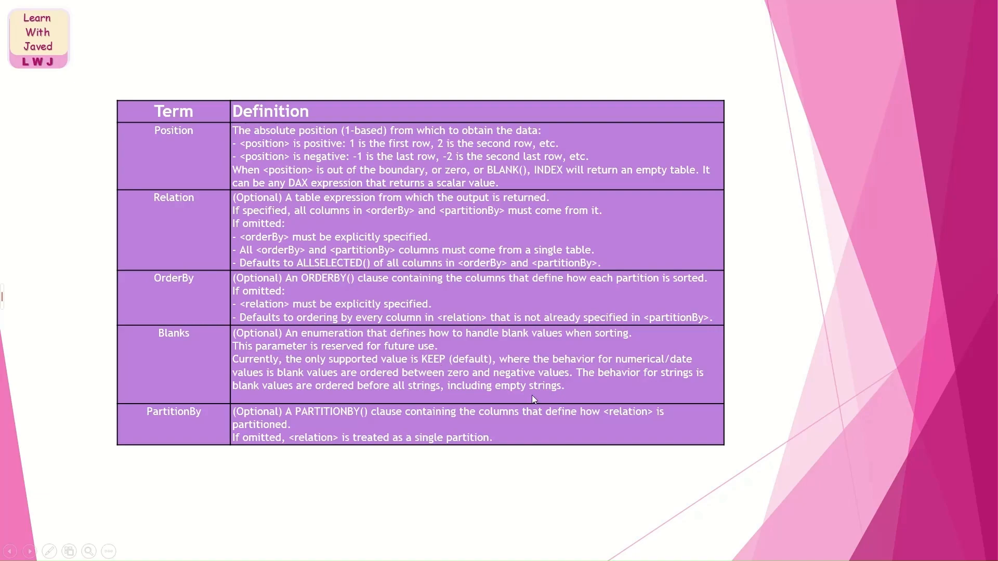
pyautogui.hotkey('alt', 'Tab')
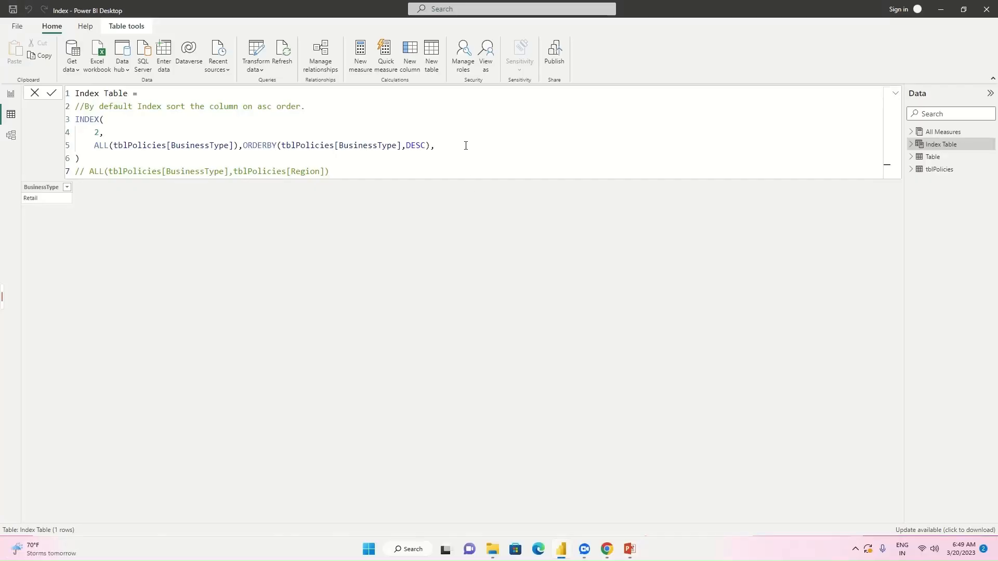
# Leave the optional Blanks argument empty by adding a second comma after the ORDERBY clause
pyautogui.click(466, 146)
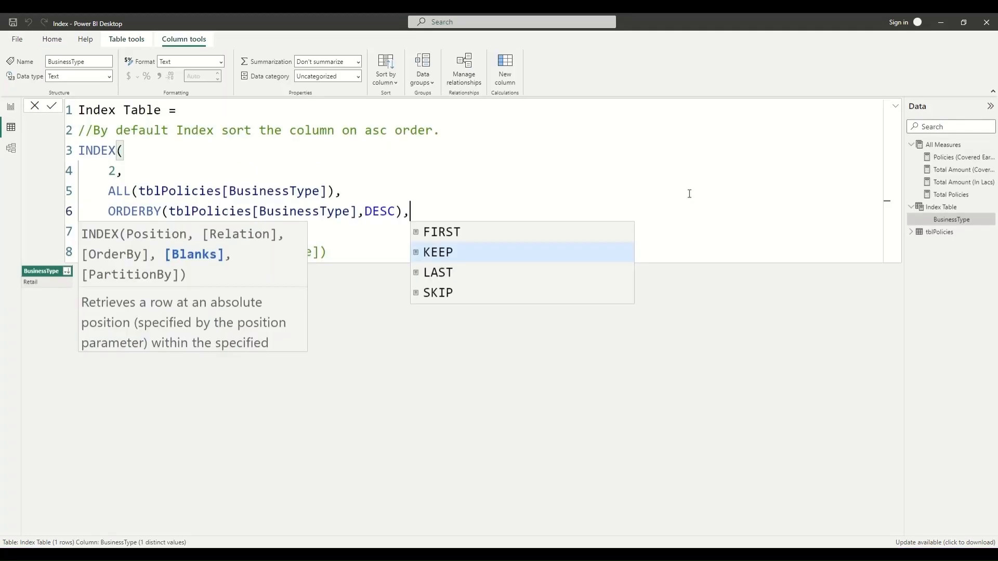
pyautogui.write(',')
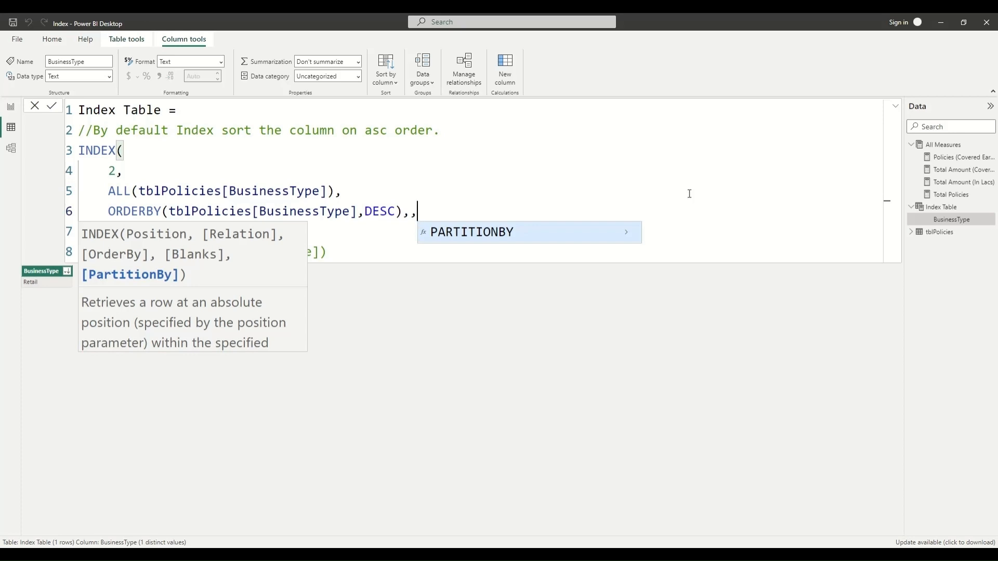
# Add tblPolicies[Region] as a second column inside the ALL function of the INDEX expression
pyautogui.press('Left')
pyautogui.press('Left')
pyautogui.press('Left')
pyautogui.press('Left')
pyautogui.press('Left')
pyautogui.press('Left')
pyautogui.press('Left')
pyautogui.press('Left')
pyautogui.press('Left')
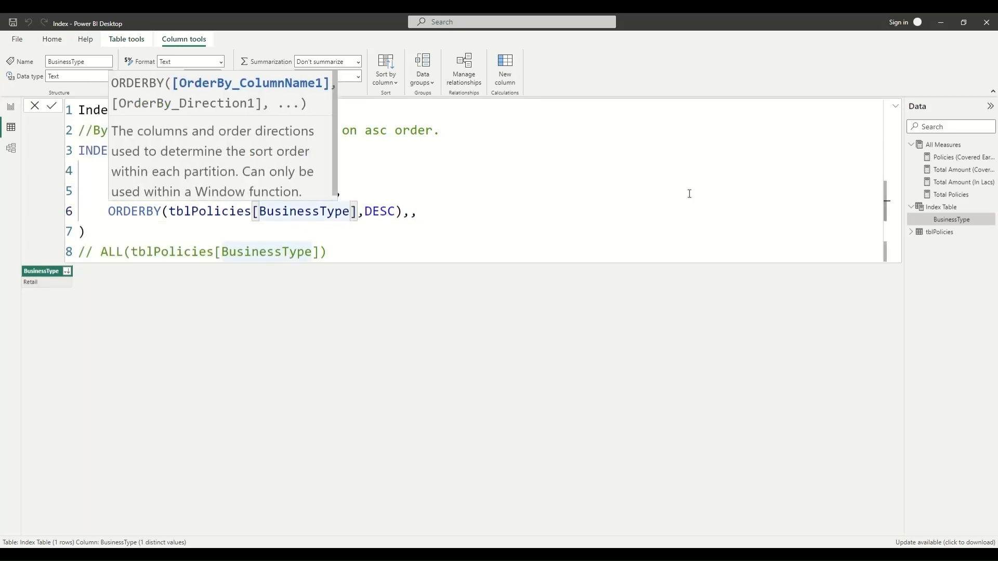
pyautogui.press('Up')
pyautogui.press('Left')
pyautogui.press('Left')
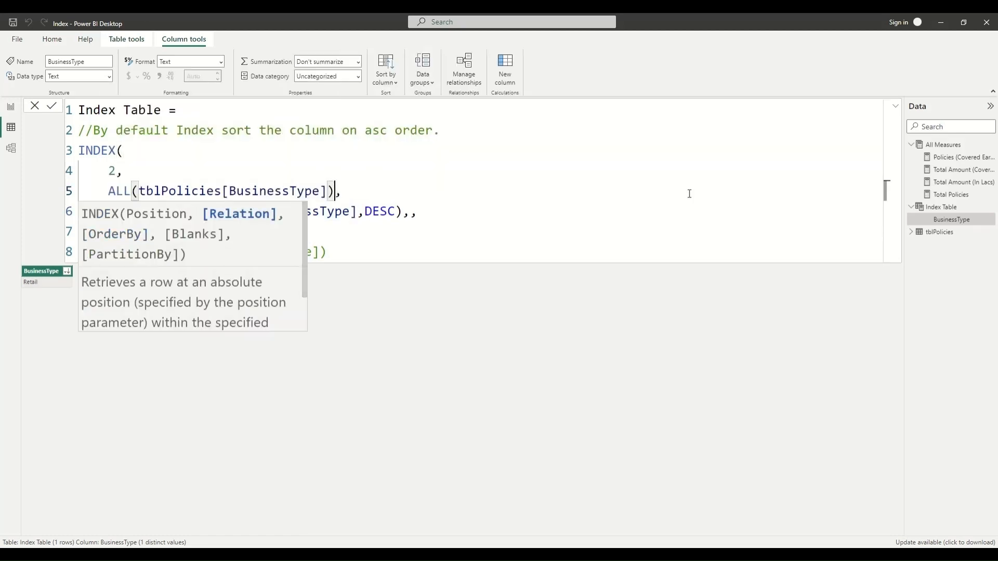
pyautogui.write(',')
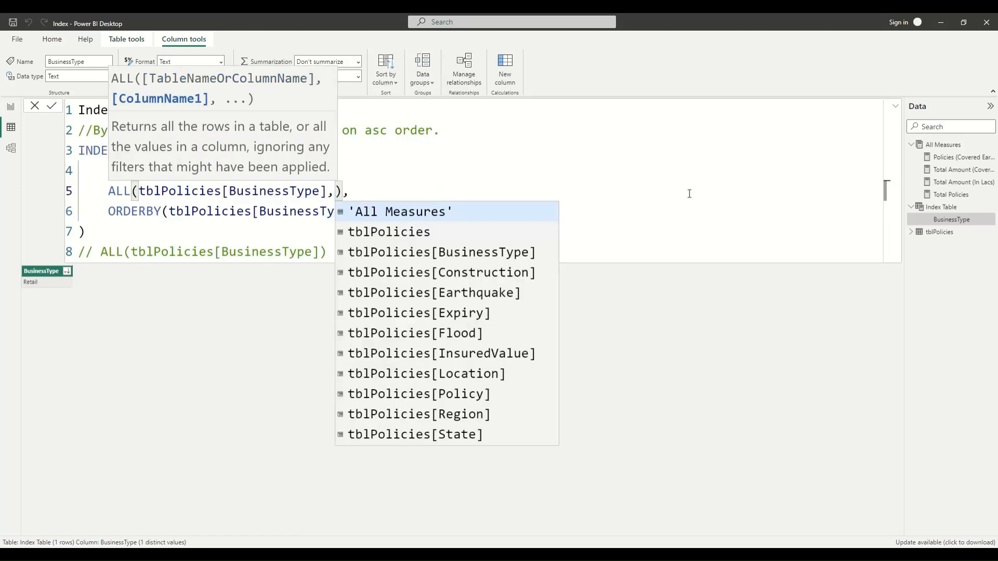
pyautogui.write('re')
pyautogui.press('Tab')
# Add PARTITIONBY(tblPolicies[BusinessType]) after the empty Blanks argument and commit the Index Table formula
pyautogui.press('Down')
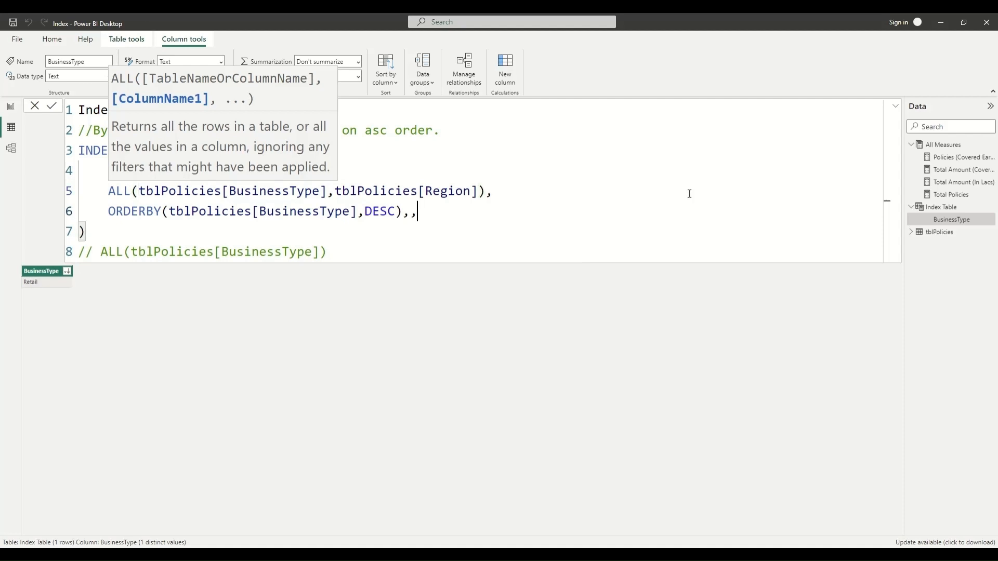
pyautogui.write('par')
pyautogui.press('Tab')
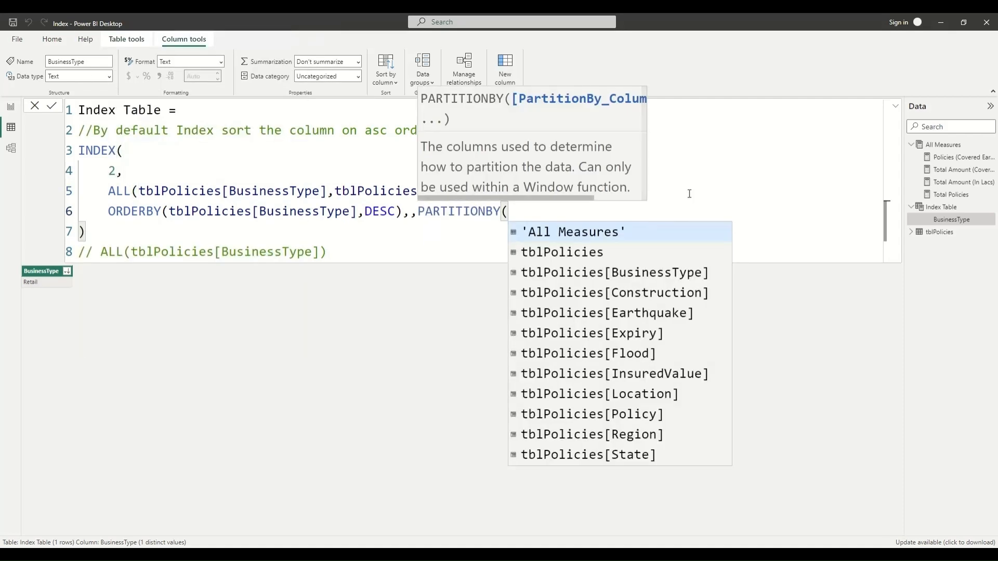
pyautogui.write('bu')
pyautogui.press('Tab')
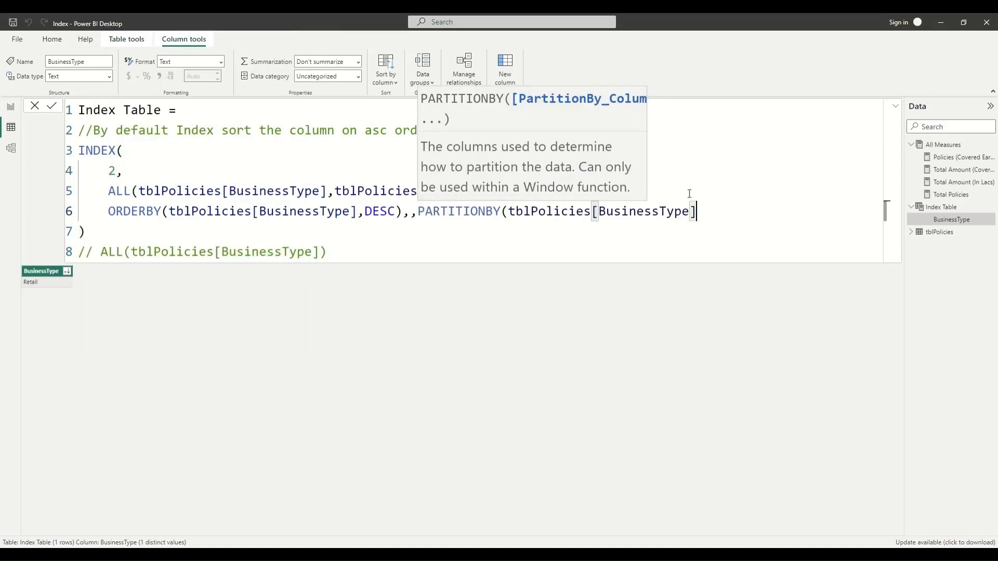
pyautogui.write(')')
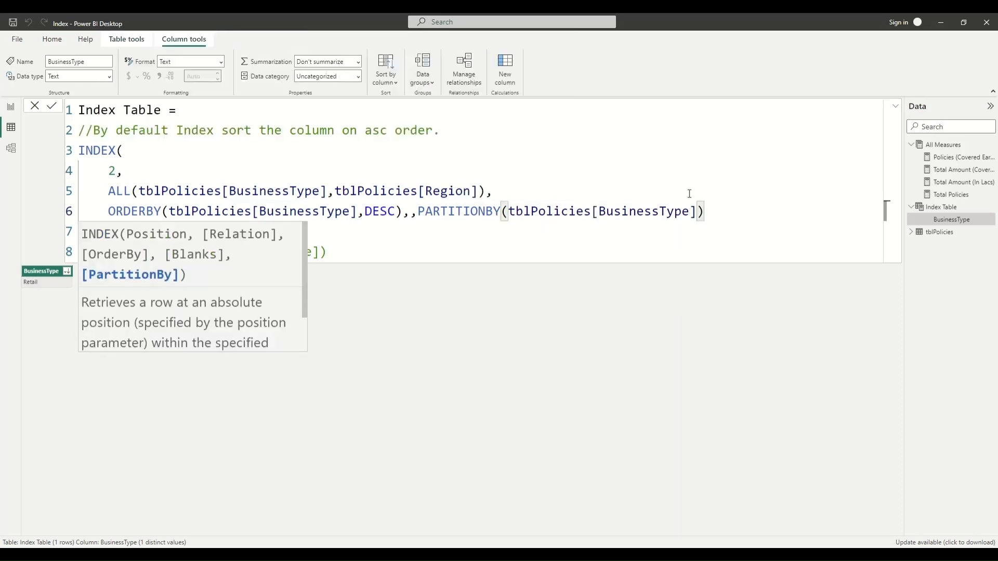
pyautogui.press('Return')
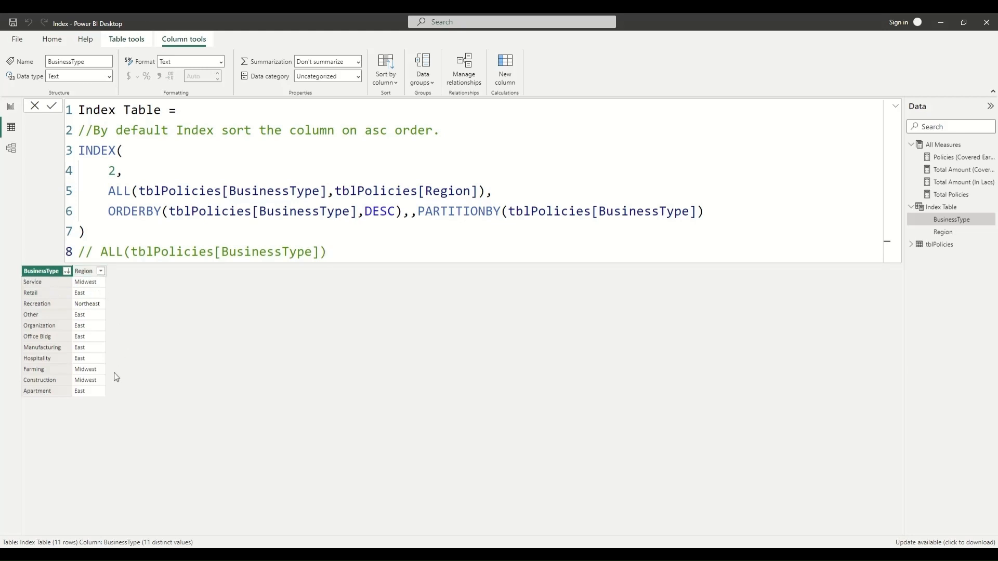
# Copy the expression ALL(tblPolicies[BusinessType],tblPolicies[Region]) from inside the INDEX formula
pyautogui.click(110, 192)
pyautogui.hotkey('ctrl', 'shift', 'Right')
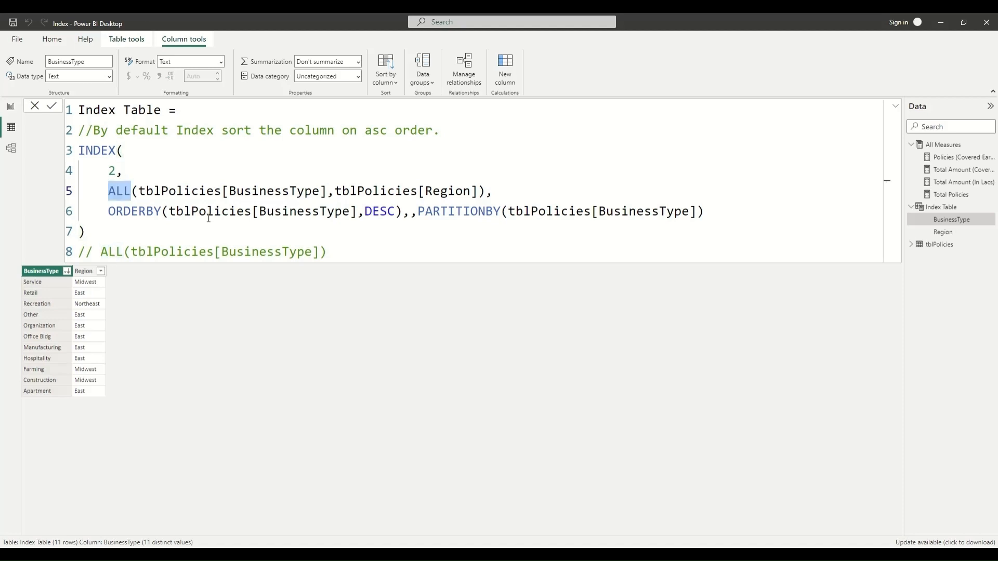
pyautogui.hotkey('ctrl', 'shift', 'Right')
pyautogui.hotkey('ctrl', 'shift', 'Right')
pyautogui.hotkey('ctrl', 'shift', 'Right')
pyautogui.hotkey('ctrl', 'shift', 'Right')
pyautogui.hotkey('ctrl', 'shift', 'Right')
pyautogui.hotkey('ctrl', 'shift', 'Right')
pyautogui.hotkey('shift', 'Left')
pyautogui.hotkey('ctrl', 'c')
# Comment out the INDEX lines from the function name through the ORDERBY and PARTITIONBY line
pyautogui.press('Down')
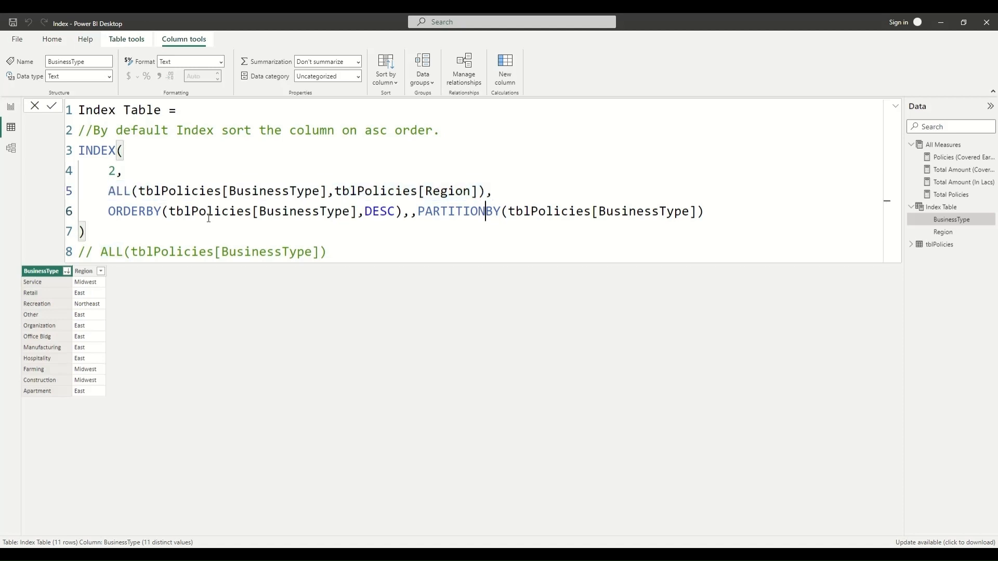
pyautogui.hotkey('shift', 'Up')
pyautogui.hotkey('shift', 'Up')
pyautogui.hotkey('shift', 'Up')
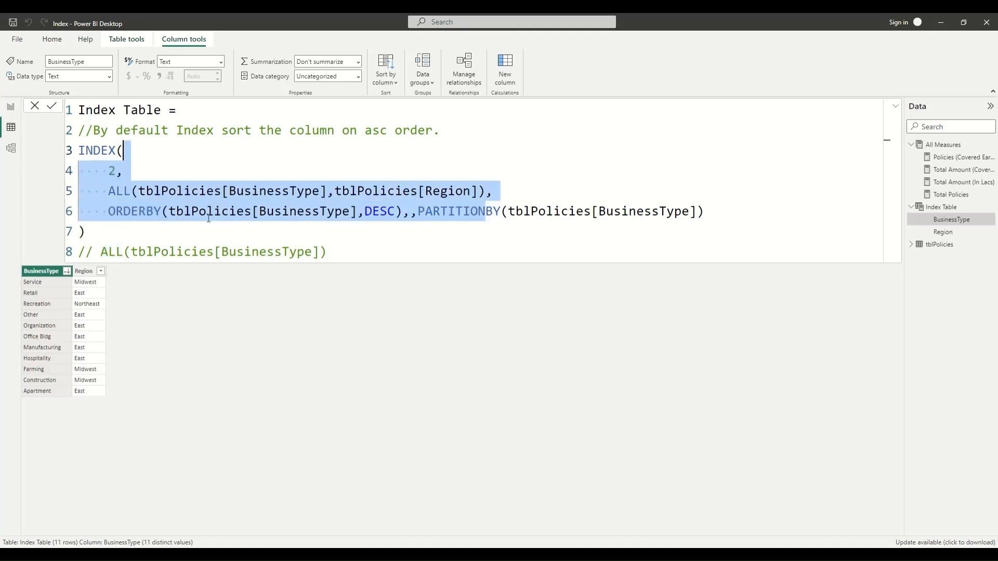
pyautogui.hotkey('ctrl', '/')
# Replace the commented ALL line at the end of the formula with the copied two-column ALL expression and commit
pyautogui.hotkey('ctrl', 'End')
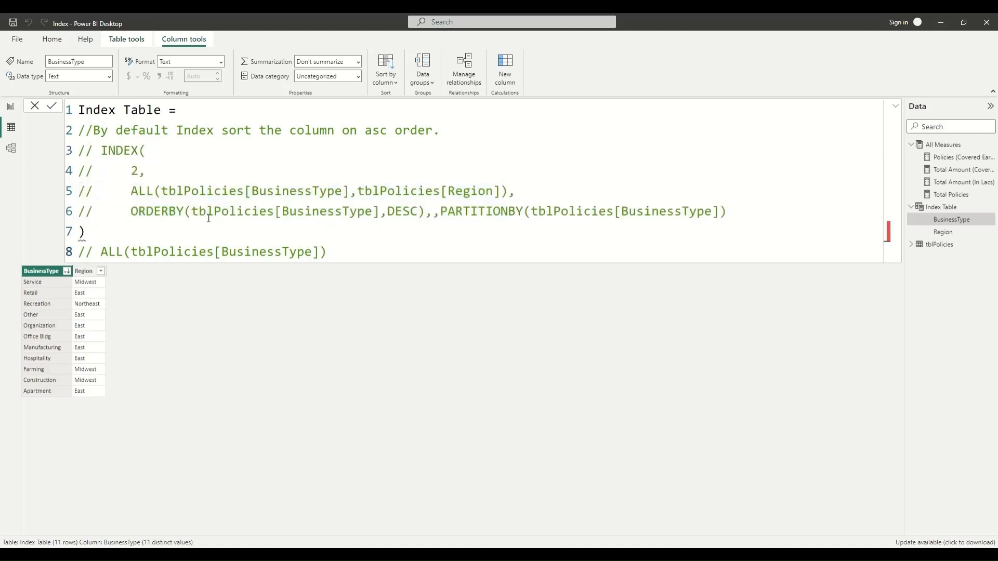
pyautogui.hotkey('shift', 'Home')
pyautogui.hotkey('ctrl', 'v')
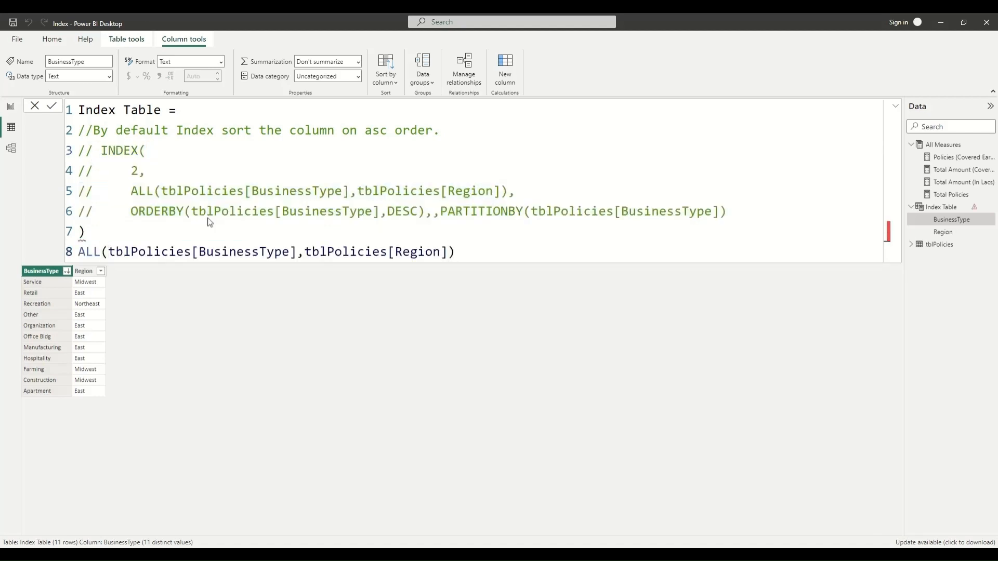
pyautogui.press('Return')
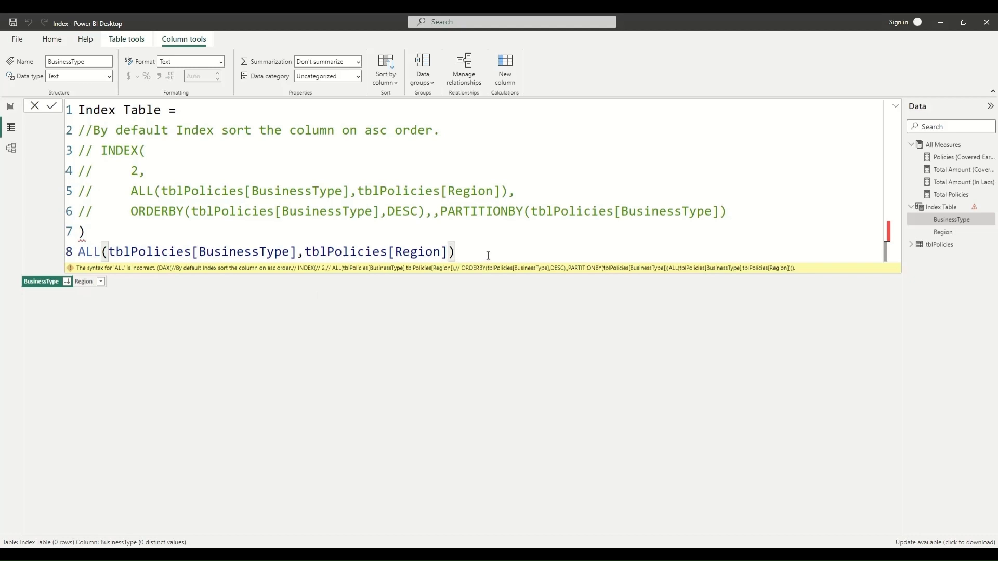
# Comment out the leftover closing parenthesis on line 7 and commit the formula again
pyautogui.press('Up')
pyautogui.hotkey('ctrl', '/')
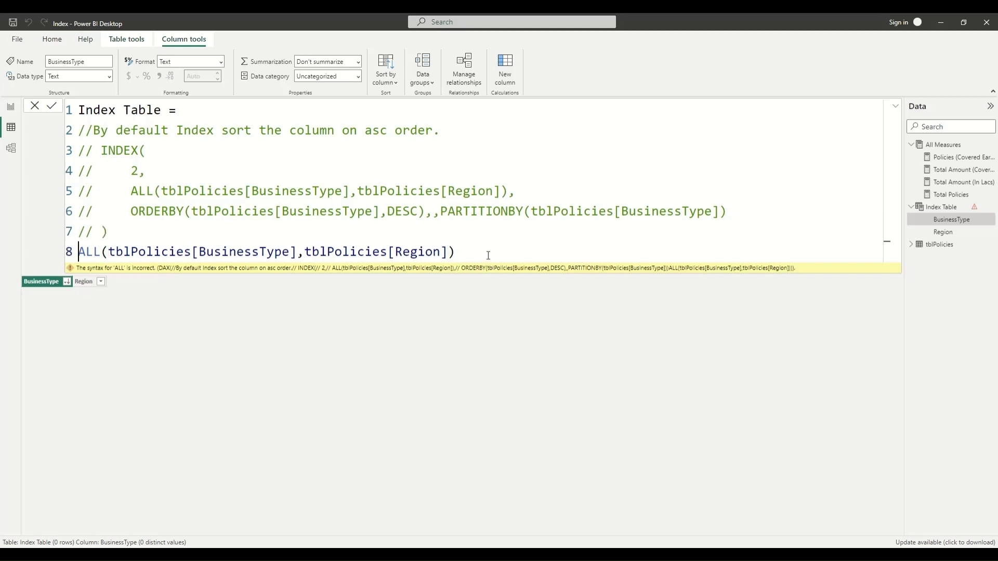
pyautogui.press('Return')
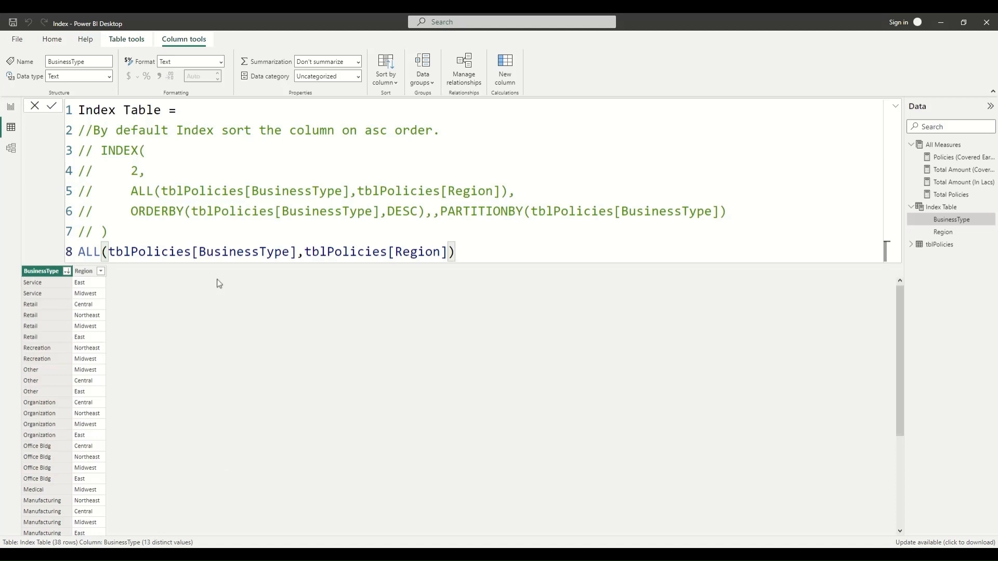
# Switch to the Excel workbook and examine the BusinessType and Region headers of the pivot table on Sheet2
pyautogui.moveTo(101, 151); pyautogui.dragTo(127, 227)
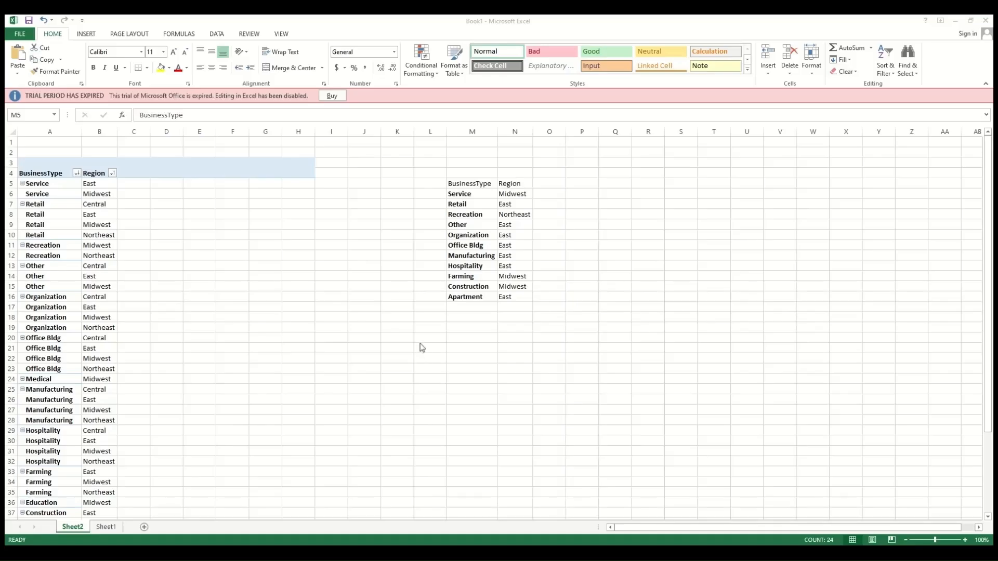
pyautogui.click(324, 283)
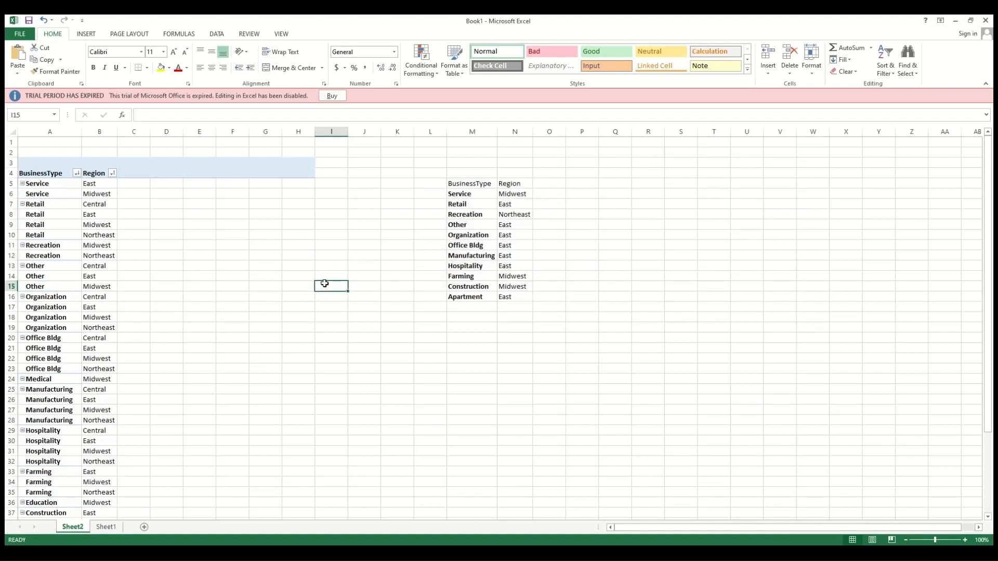
pyautogui.hotkey('ctrl', 'Left')
pyautogui.hotkey('ctrl', 'Left')
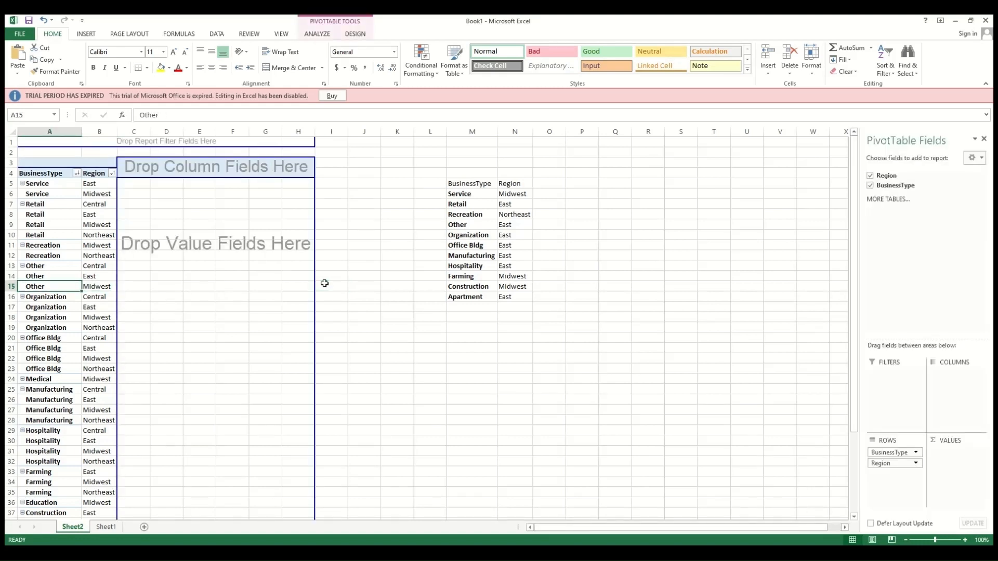
pyautogui.hotkey('ctrl', 'Up')
pyautogui.press('Right')
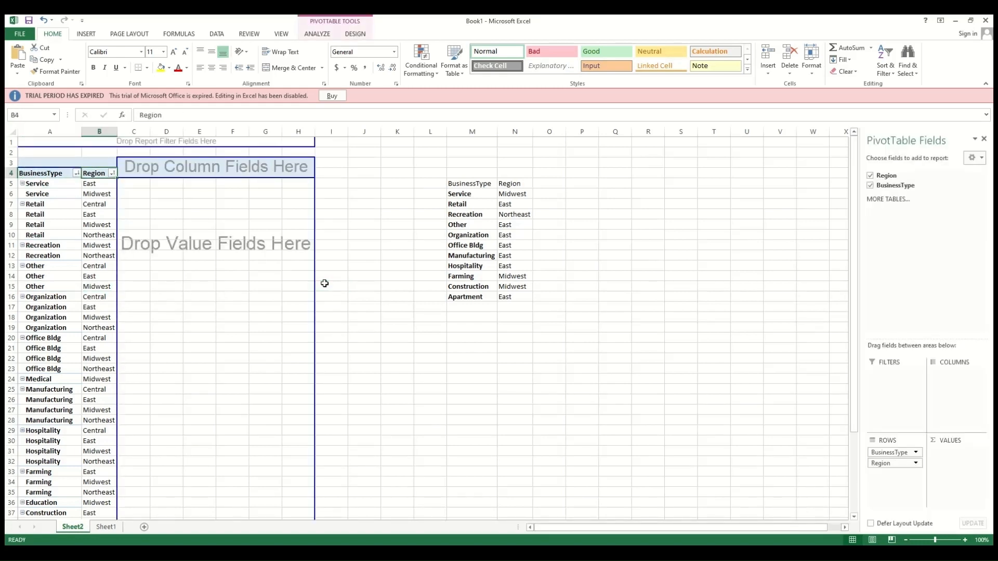
# Select the separate BusinessType and Region result table in M5:N16 to point it out, and leave the selection
pyautogui.press('Right')
pyautogui.press('Right')
pyautogui.press('Right')
pyautogui.press('Right')
pyautogui.press('Right')
pyautogui.press('Right')
pyautogui.press('Right')
pyautogui.press('Right')
pyautogui.press('Right')
pyautogui.press('Right')
pyautogui.press('Right')
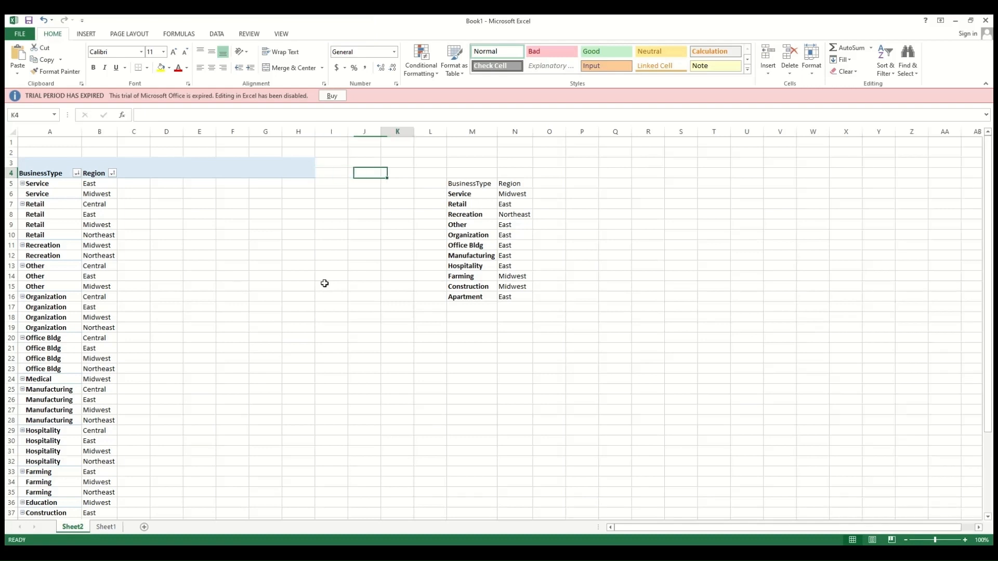
pyautogui.press('Down')
pyautogui.hotkey('ctrl', 'a')
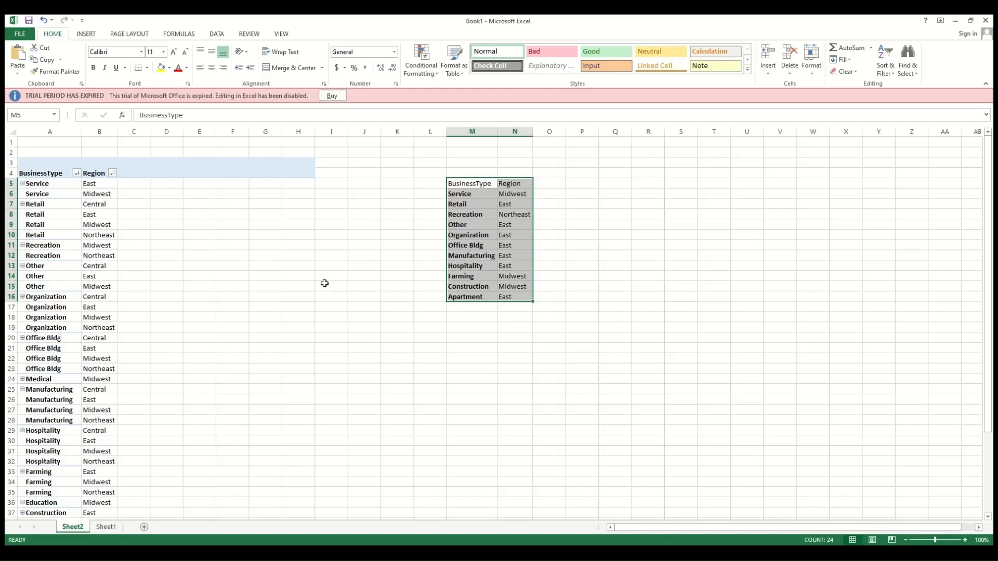
pyautogui.press('Up')
pyautogui.press('Down')
pyautogui.hotkey('ctrl', 'shift', 'Down')
pyautogui.hotkey('ctrl', 'shift', 'Right')
pyautogui.press('Left')
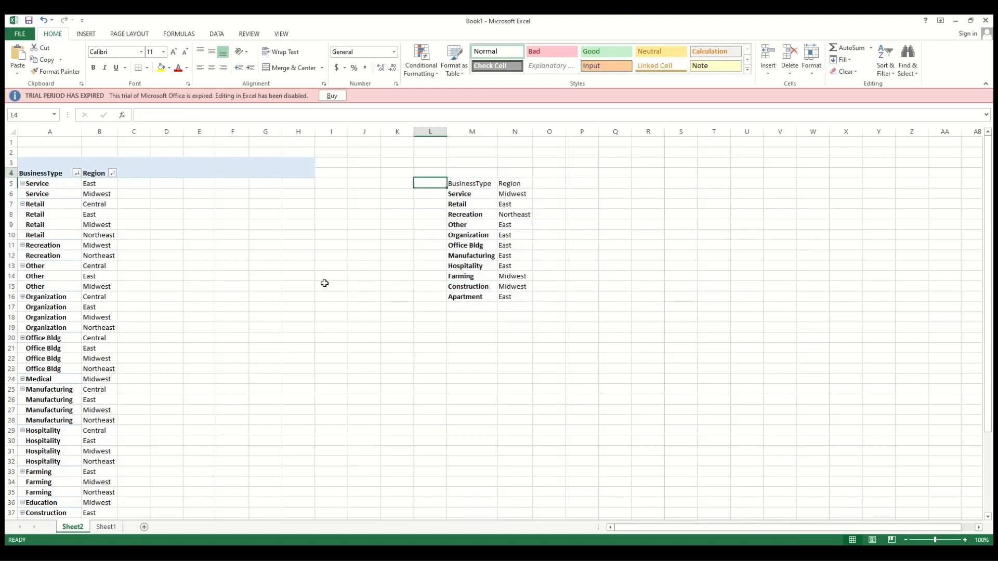
# Go from the pivot table's BusinessType header to the Region cell of the Service row in the result table
pyautogui.press('Up')
pyautogui.press('Home')
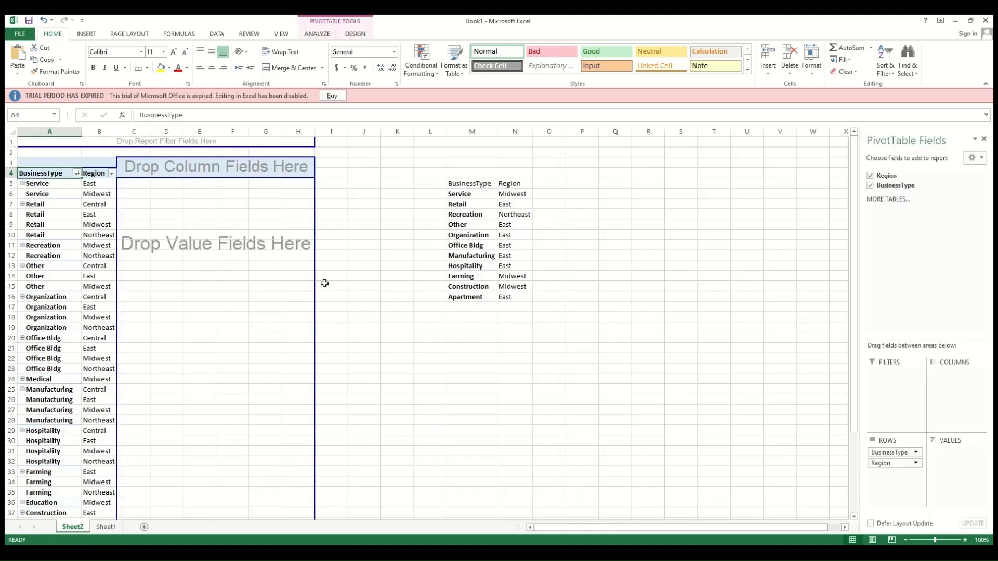
pyautogui.press('Right')
pyautogui.press('Right')
pyautogui.press('Right')
pyautogui.press('Right')
pyautogui.press('Right')
pyautogui.press('Right')
pyautogui.press('Right')
pyautogui.press('Right')
pyautogui.press('Right')
pyautogui.press('Right')
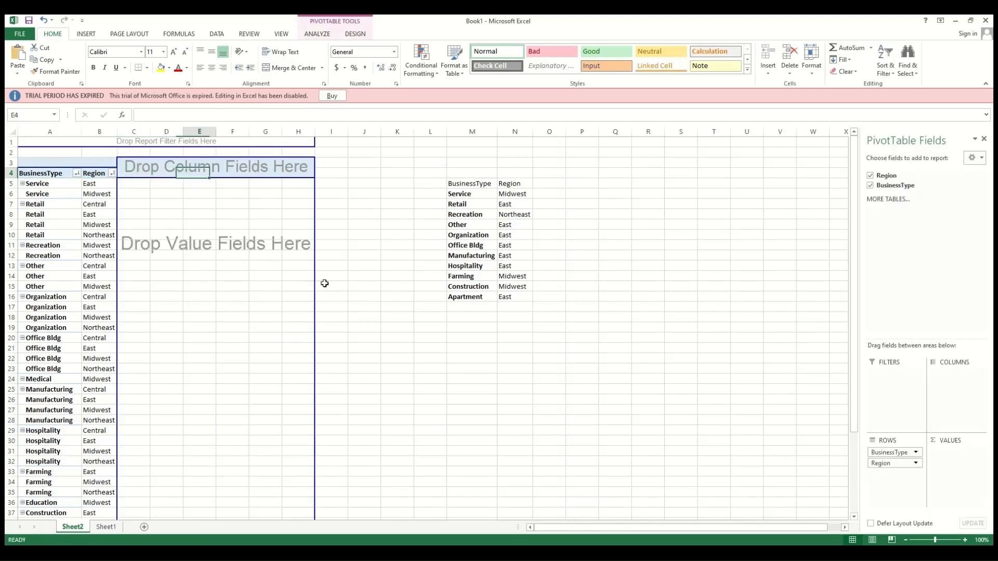
pyautogui.press('Right')
pyautogui.press('Down')
pyautogui.press('Down')
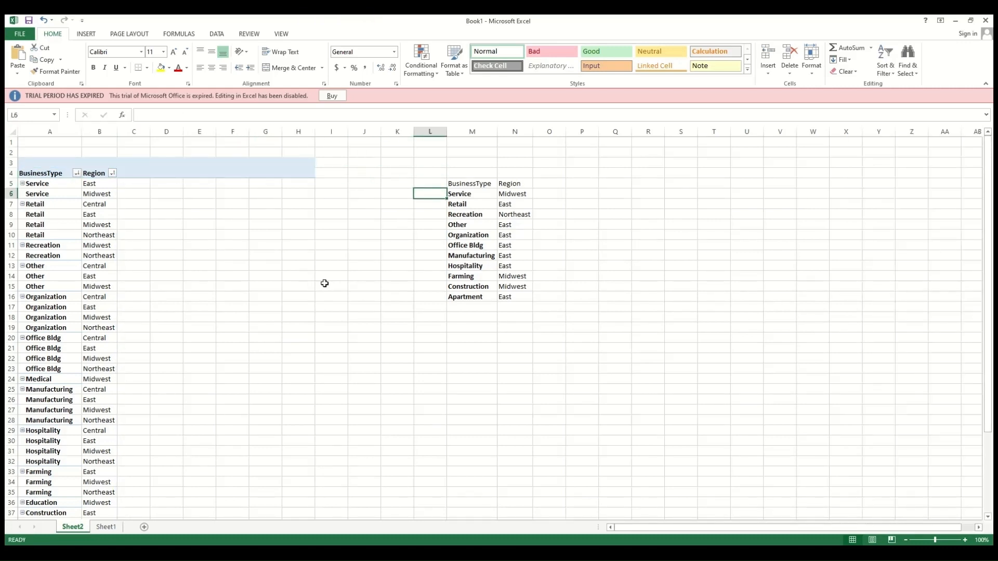
pyautogui.press('Right')
pyautogui.press('Right')
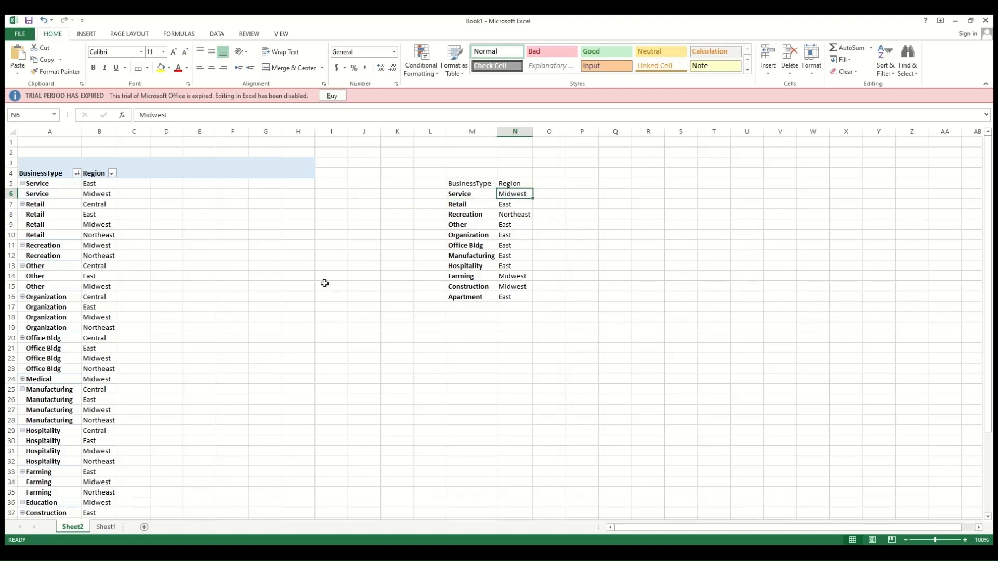
# Compare the second Service row of the pivot table with the Service row in the result table
pyautogui.press('Home')
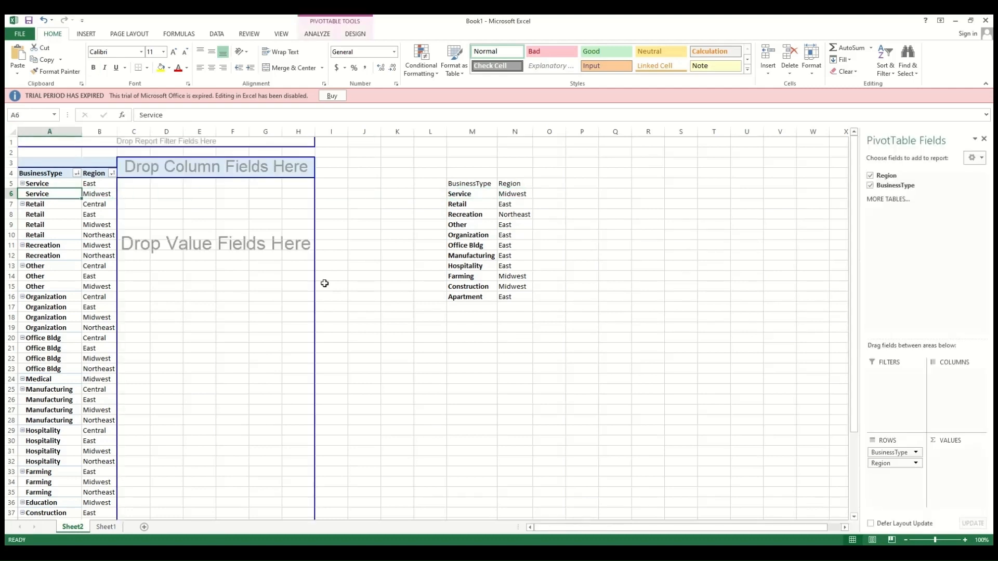
pyautogui.press('Right')
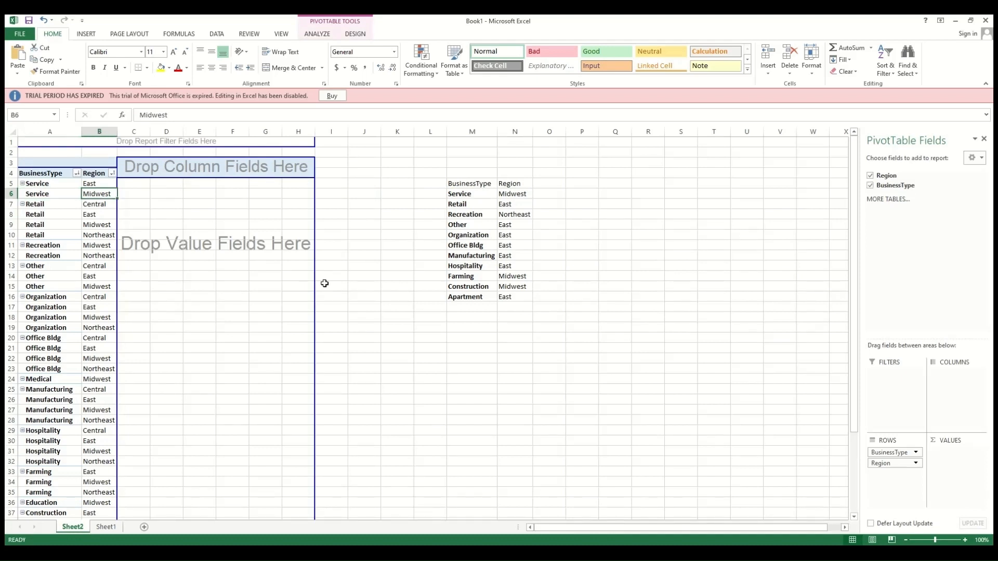
pyautogui.press('Right')
pyautogui.press('Right')
pyautogui.hotkey('ctrl', 'Right')
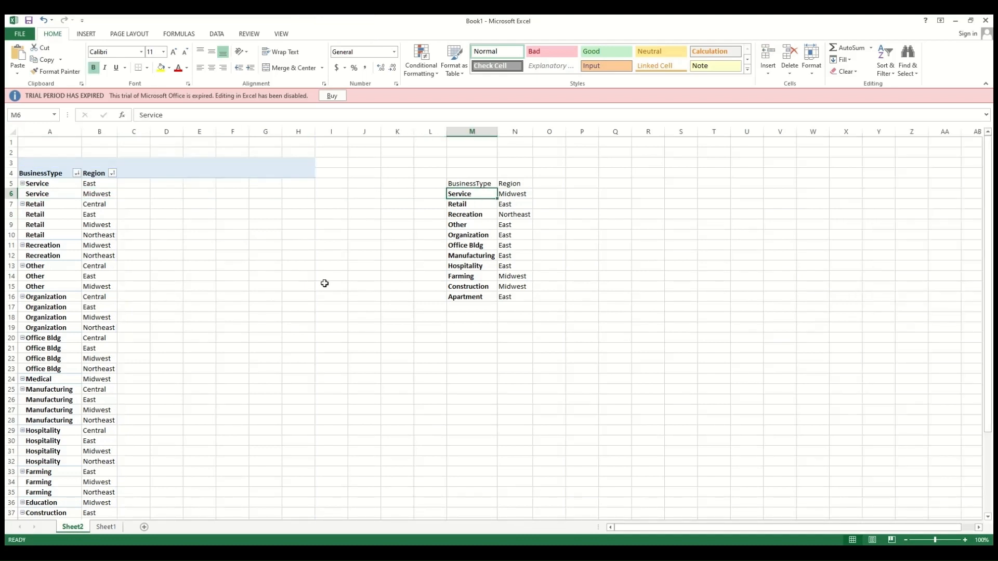
pyautogui.press('Right')
# Check the Retail row in the result table and select the Retail rows A7:B10 in the pivot table
pyautogui.press('Down')
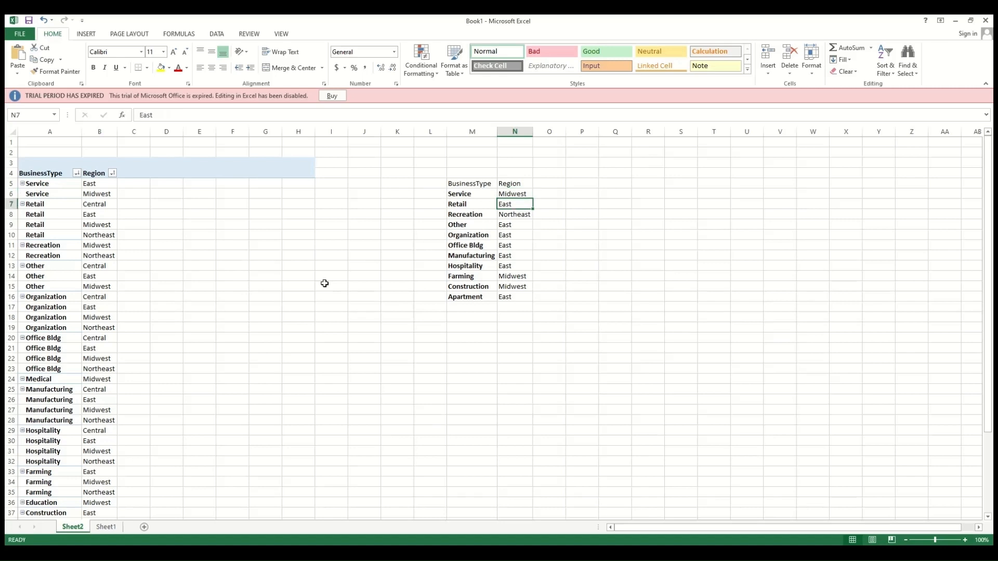
pyautogui.press('Left')
pyautogui.press('Home')
pyautogui.hotkey('shift', 'Down')
pyautogui.hotkey('shift', 'Down')
pyautogui.hotkey('shift', 'Down')
pyautogui.hotkey('shift', 'Right')
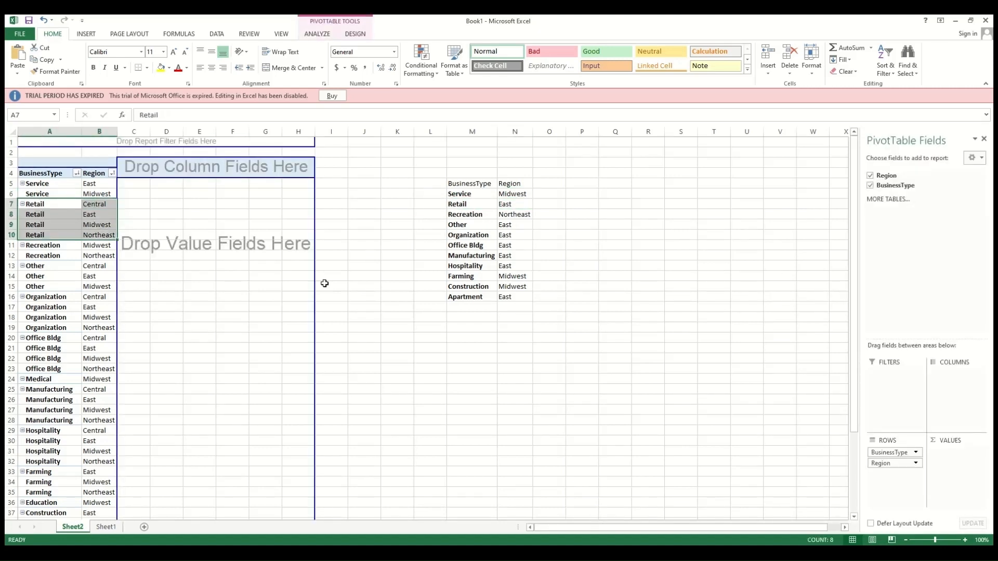
# Return from the pivot table's Retail rows to the Retail region in cell N7 of the result table
pyautogui.press('Right')
pyautogui.press('Right')
pyautogui.press('Right')
pyautogui.press('Right')
pyautogui.press('Right')
pyautogui.press('Right')
pyautogui.press('Right')
pyautogui.press('Right')
pyautogui.press('Right')
pyautogui.press('Right')
pyautogui.press('Right')
pyautogui.press('Right')
pyautogui.press('Right')
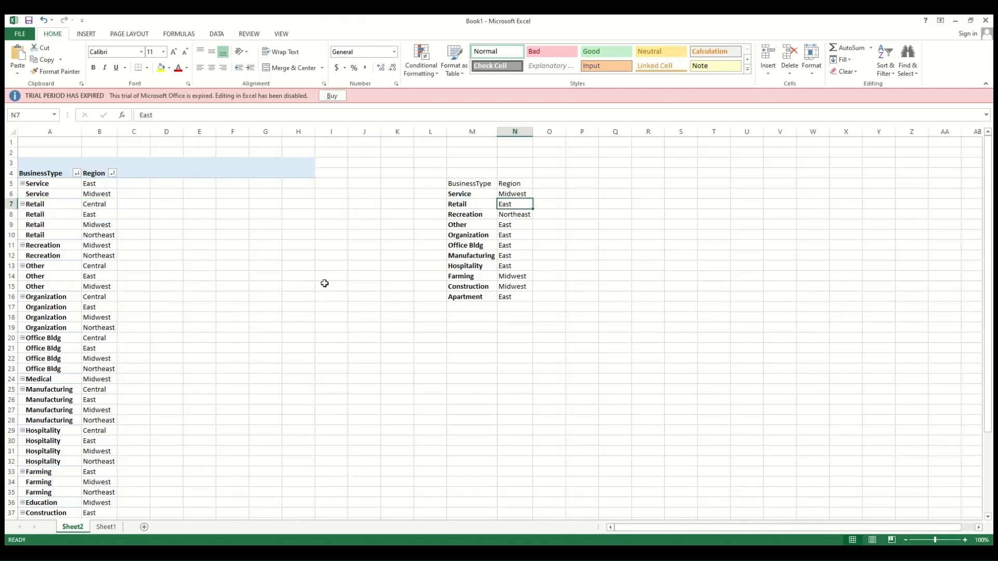
# Check the result table's BusinessType cells from Recreation down to Organization
pyautogui.press('Down')
pyautogui.press('Left')
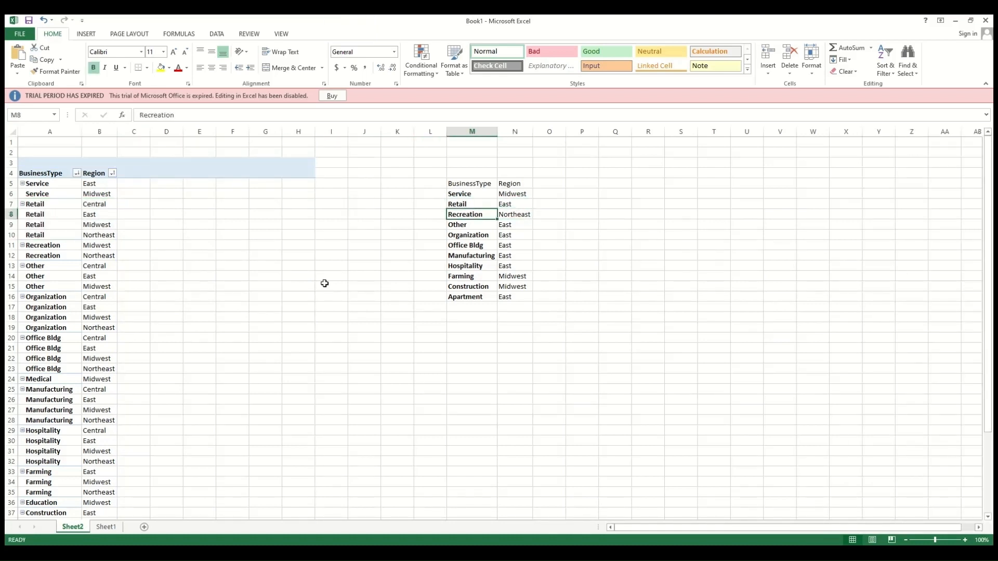
pyautogui.press('Down')
pyautogui.press('Down')
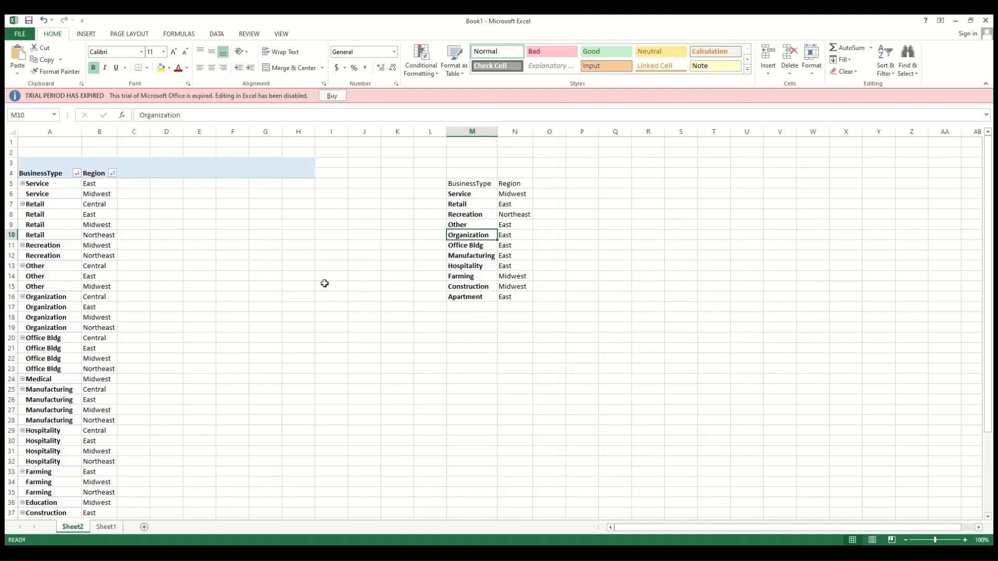
# Locate the Organization group in the pivot table and select cells A16:A18
pyautogui.press('Home')
pyautogui.press('Down')
pyautogui.press('Down')
pyautogui.press('Down')
pyautogui.press('Down')
pyautogui.press('Down')
pyautogui.press('Down')
pyautogui.press('Down')
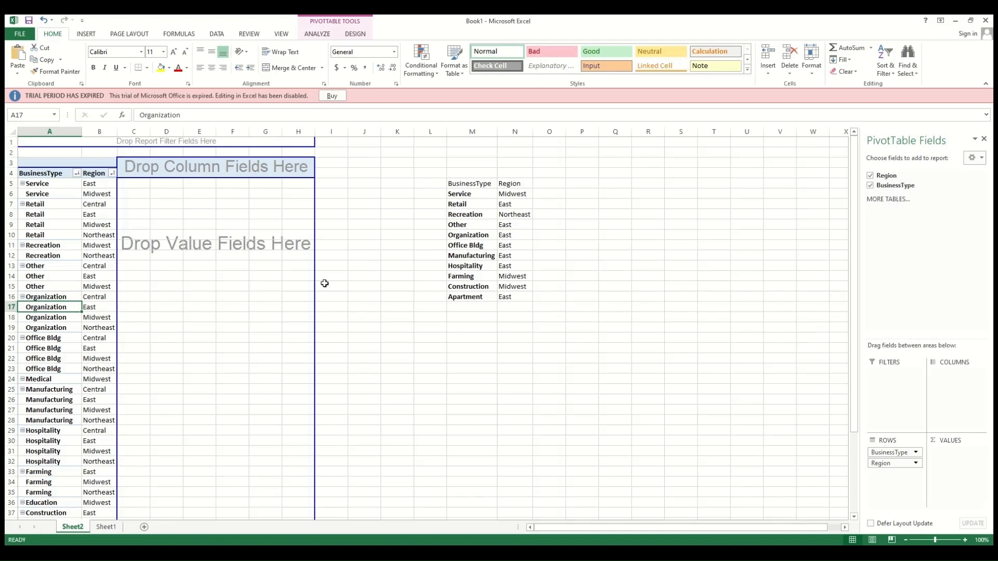
pyautogui.press('Up')
pyautogui.hotkey('shift', 'Down')
pyautogui.hotkey('shift', 'Down')
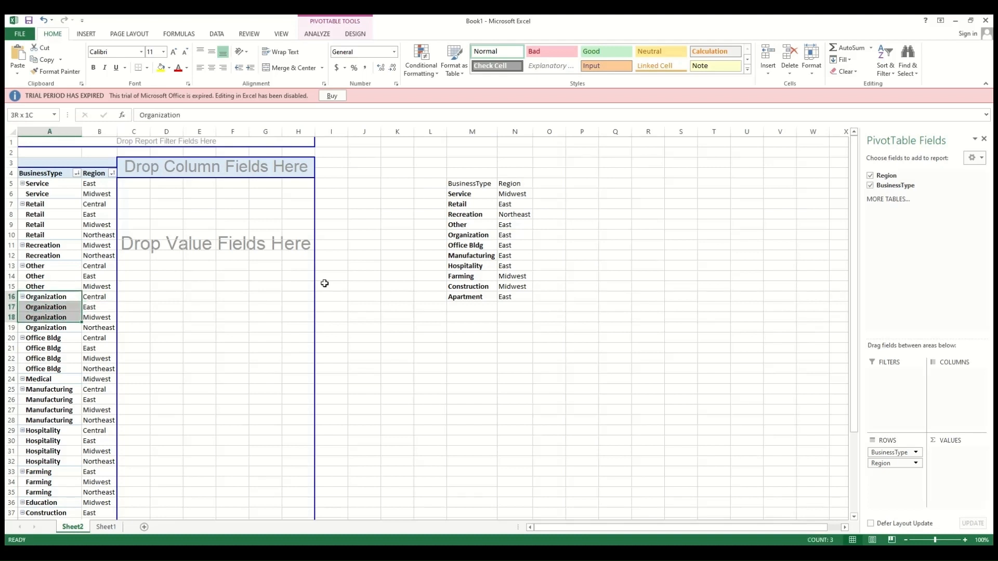
pyautogui.press('Up')
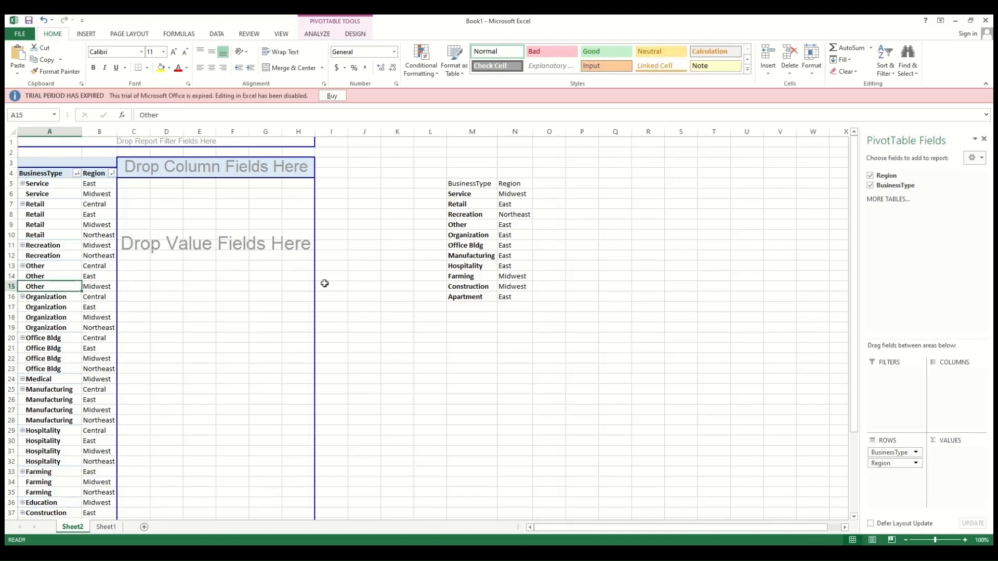
pyautogui.hotkey('ctrl', 'Up')
pyautogui.press('Down')
pyautogui.press('Right')
pyautogui.press('Right')
pyautogui.press('Right')
pyautogui.press('Right')
pyautogui.press('Right')
pyautogui.press('Right')
pyautogui.press('Right')
pyautogui.press('Right')
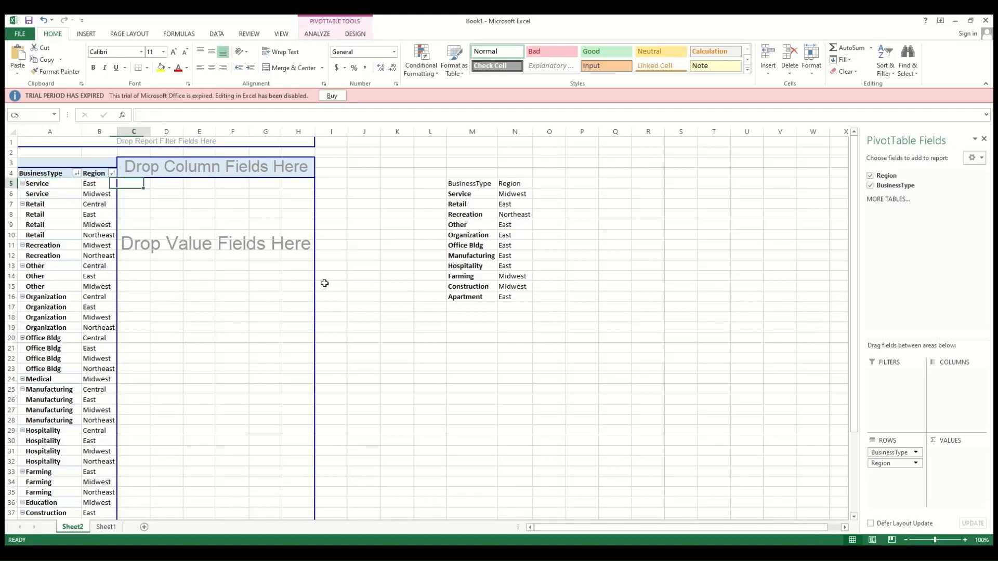
pyautogui.press('Right')
pyautogui.press('Right')
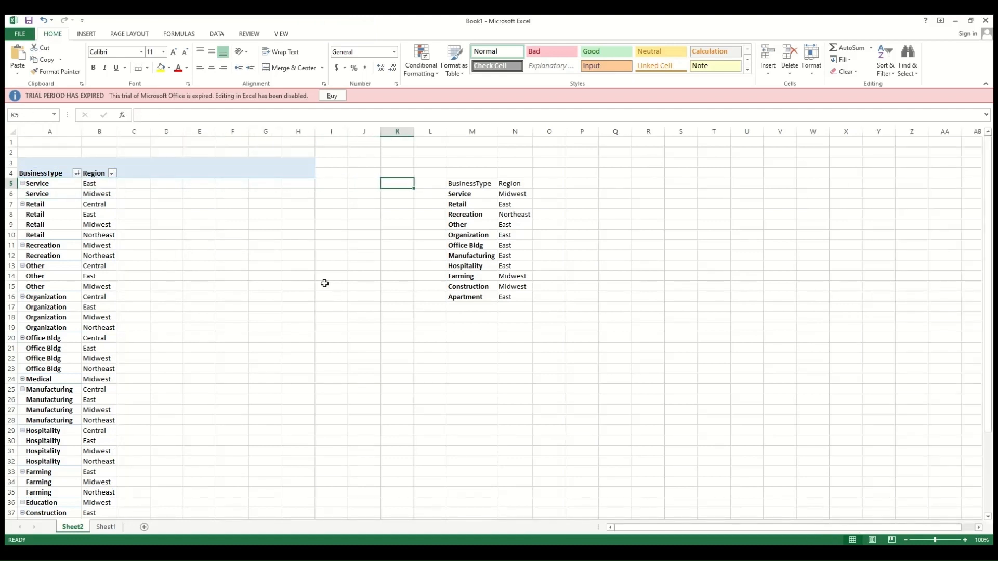
pyautogui.press('Right')
pyautogui.press('Right')
pyautogui.press('Left')
pyautogui.press('Left')
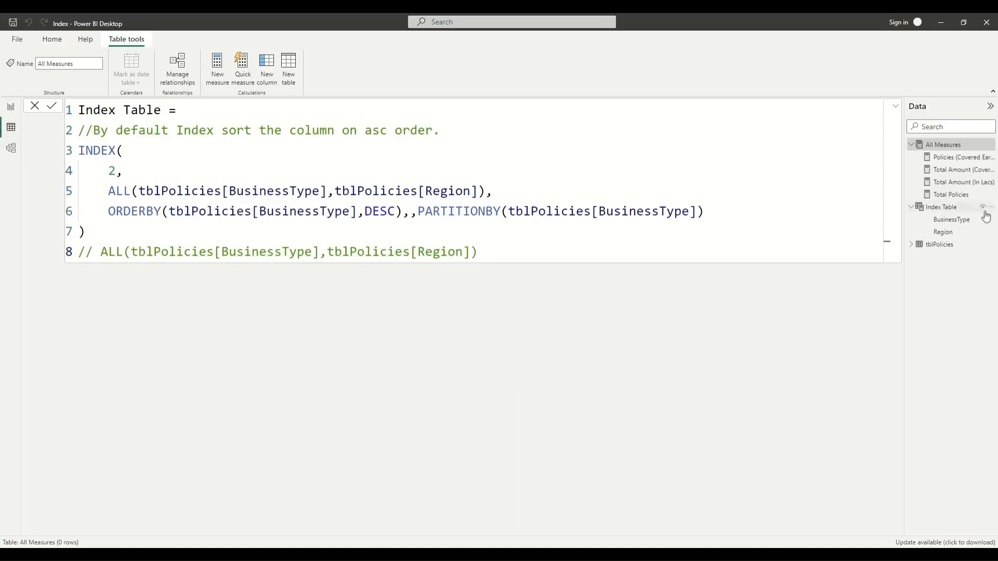
# Switch to Power BI Desktop, review the Index Table with its INDEX formula, and go to the report view
pyautogui.click(942, 208)
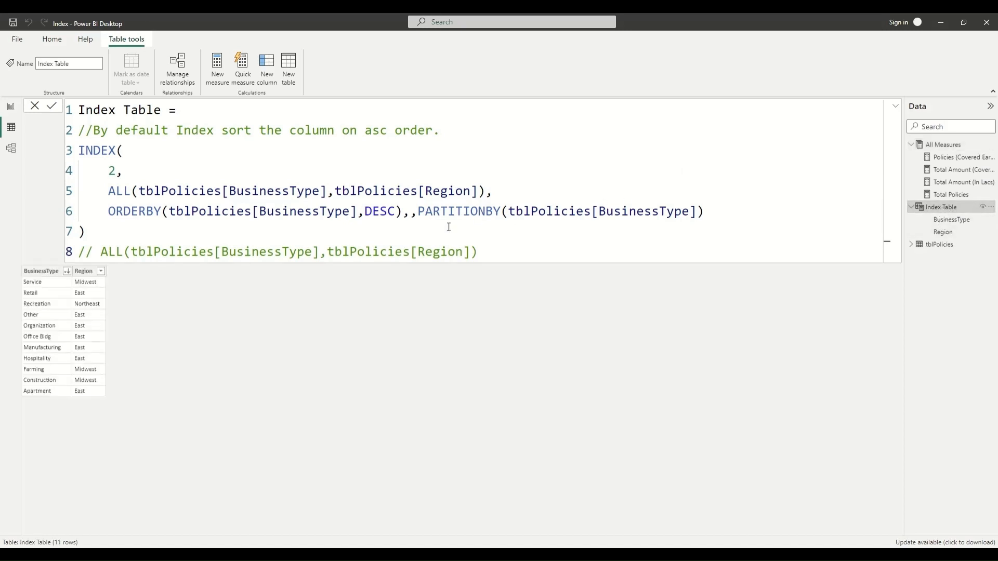
pyautogui.click(470, 252)
pyautogui.click(11, 109)
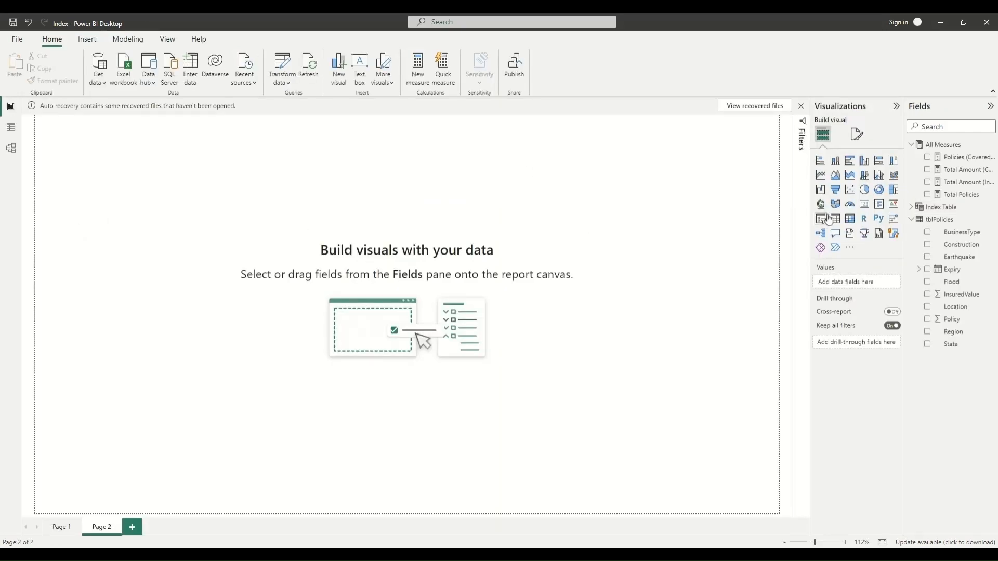
# Insert a matrix on Page 2 with tblPolicies BusinessType as its rows, and enlarge it to show all business types
pyautogui.click(850, 219)
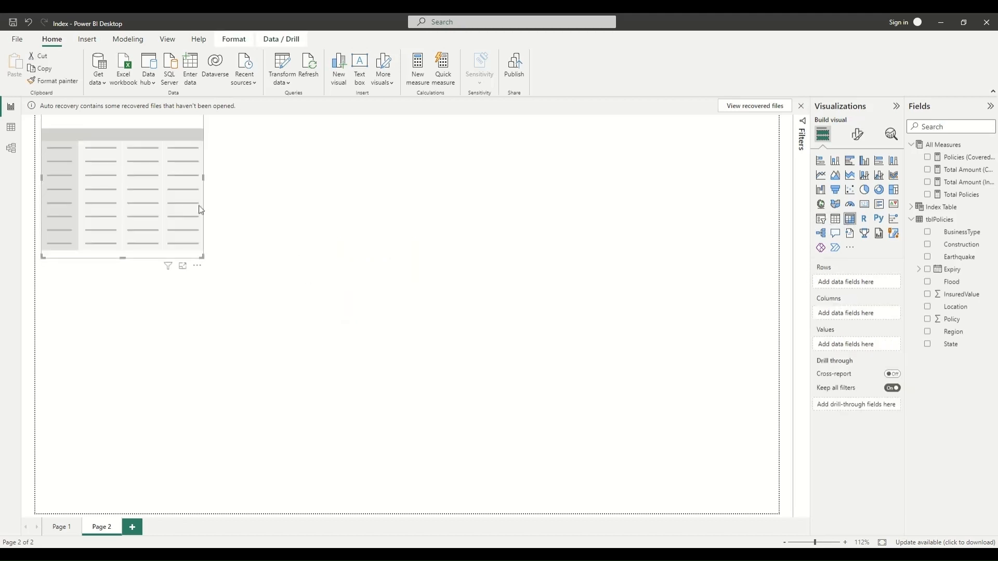
pyautogui.moveTo(202, 210); pyautogui.dragTo(262, 271)
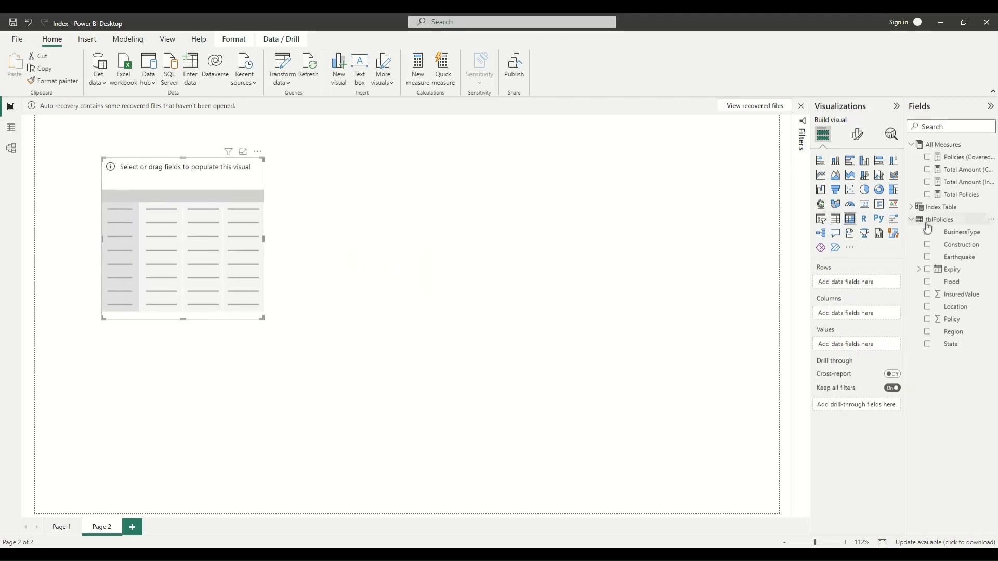
pyautogui.moveTo(956, 232); pyautogui.dragTo(134, 237)
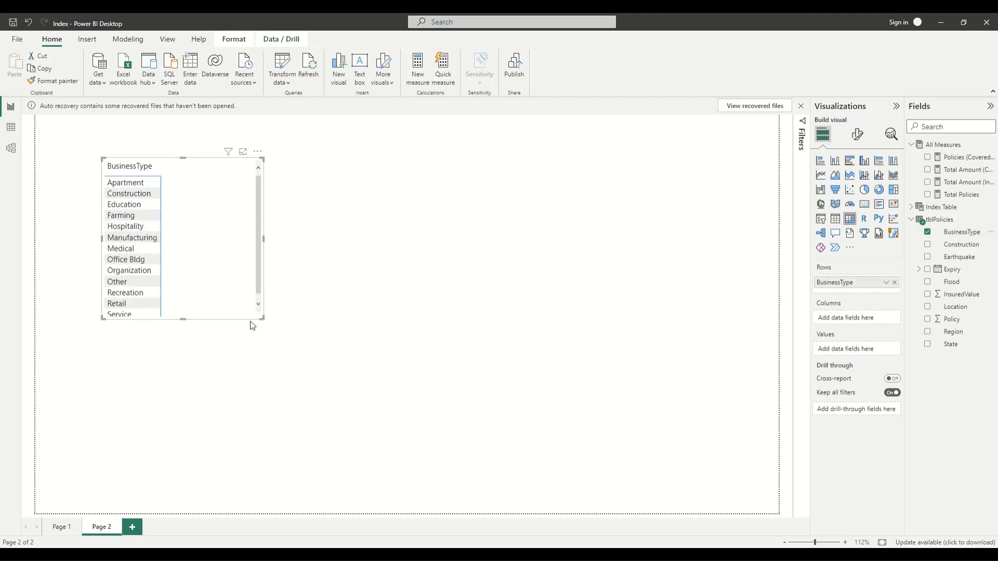
pyautogui.moveTo(263, 319); pyautogui.dragTo(326, 362)
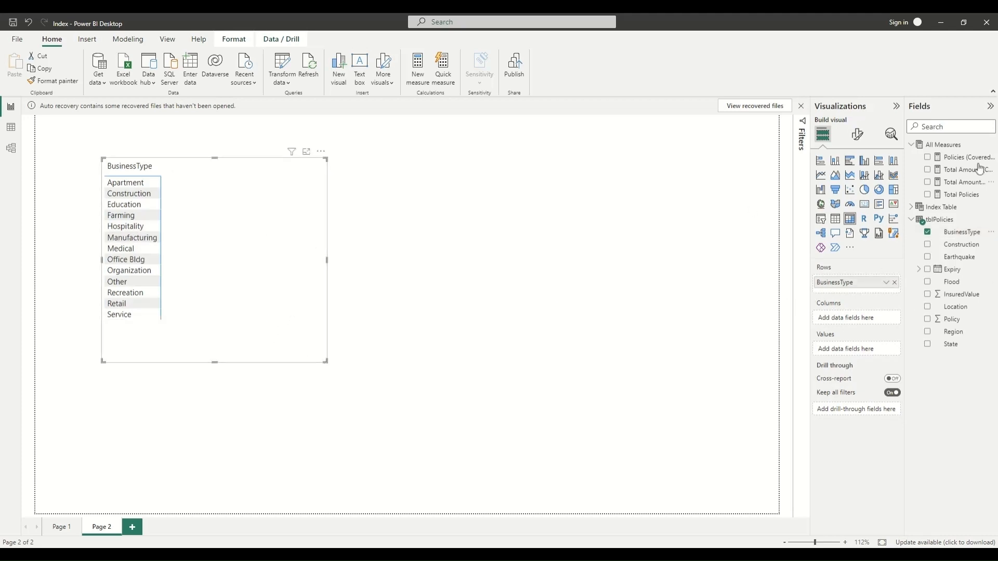
# Review the Total Amount (In Lacs) measure's formula and add the measure to the matrix as values, adjusting the matrix's size and position
pyautogui.click(963, 182)
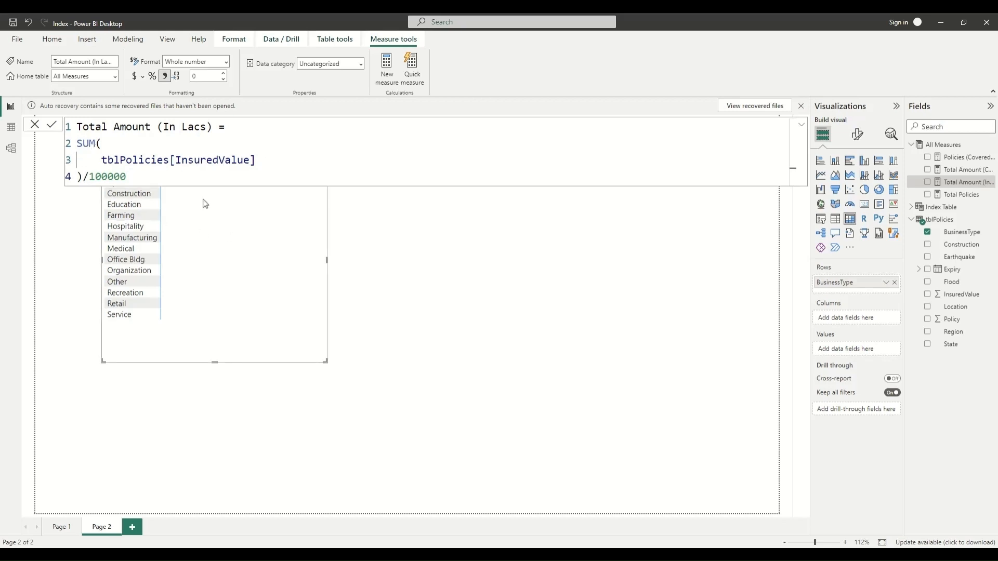
pyautogui.click(35, 125)
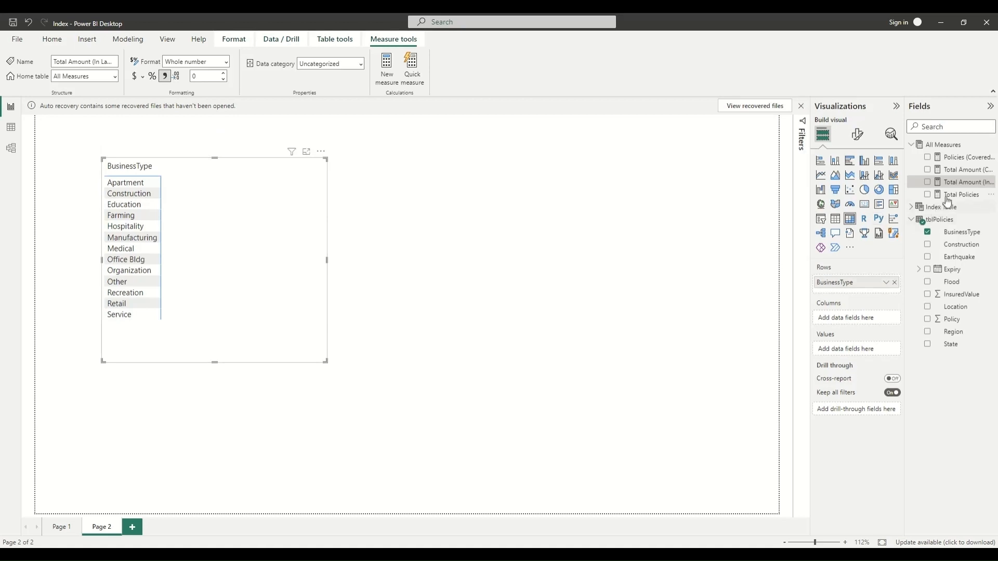
pyautogui.moveTo(959, 187); pyautogui.dragTo(221, 234)
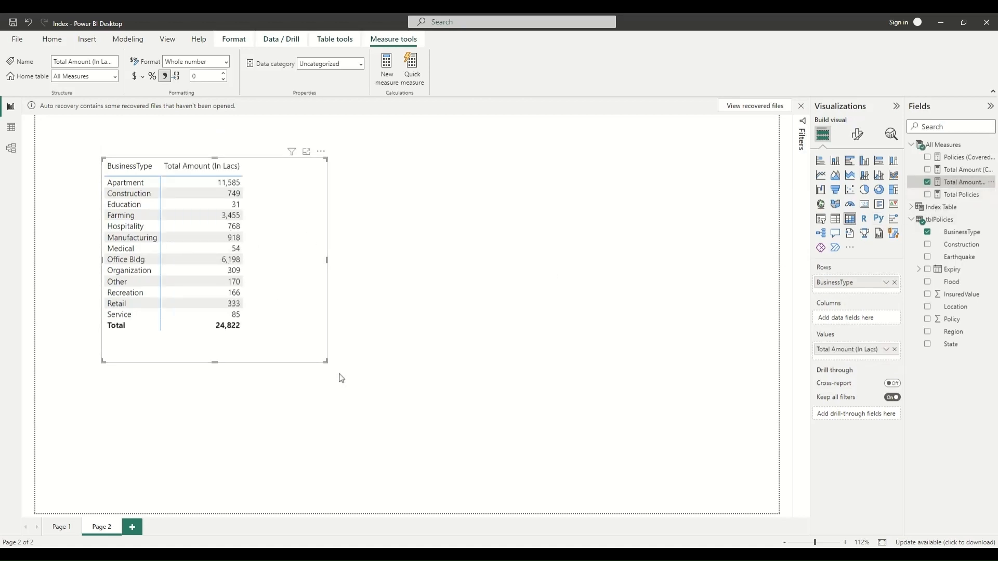
pyautogui.moveTo(325, 361); pyautogui.dragTo(342, 339)
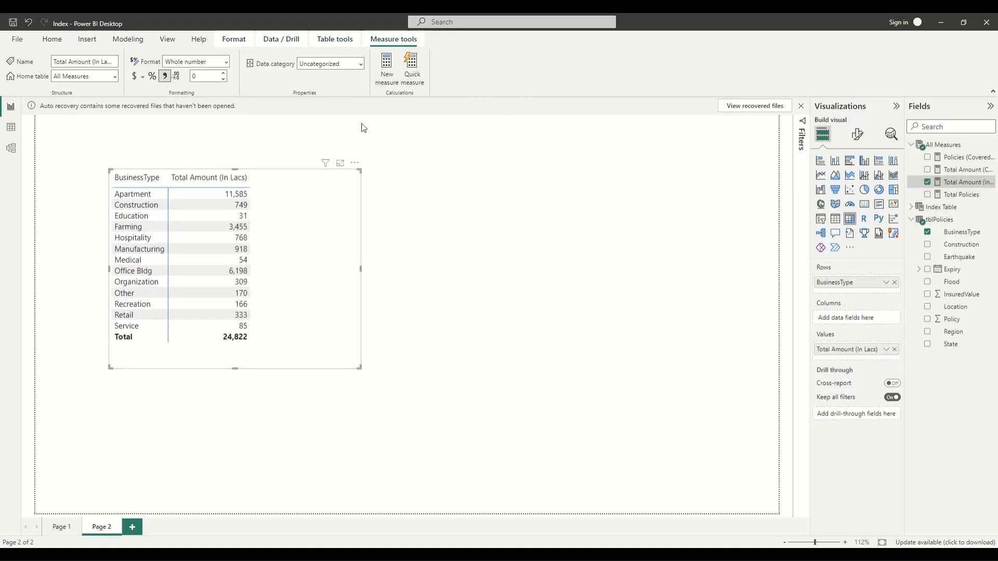
# Create a measure named Index Ex.1 that starts a CALCULATE with [Total Amount (In Lacs)] as its expression
pyautogui.click(384, 78)
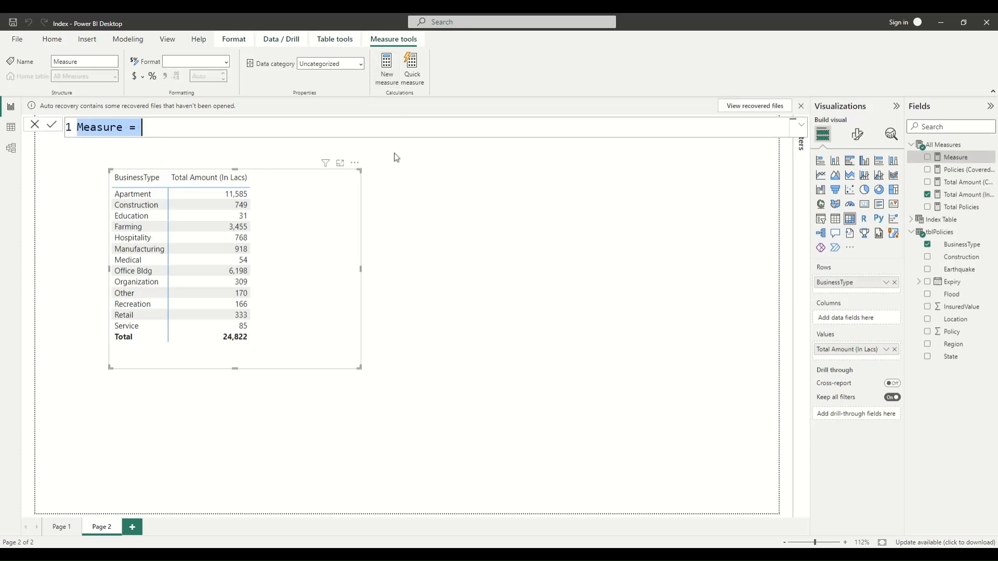
pyautogui.write('Index')
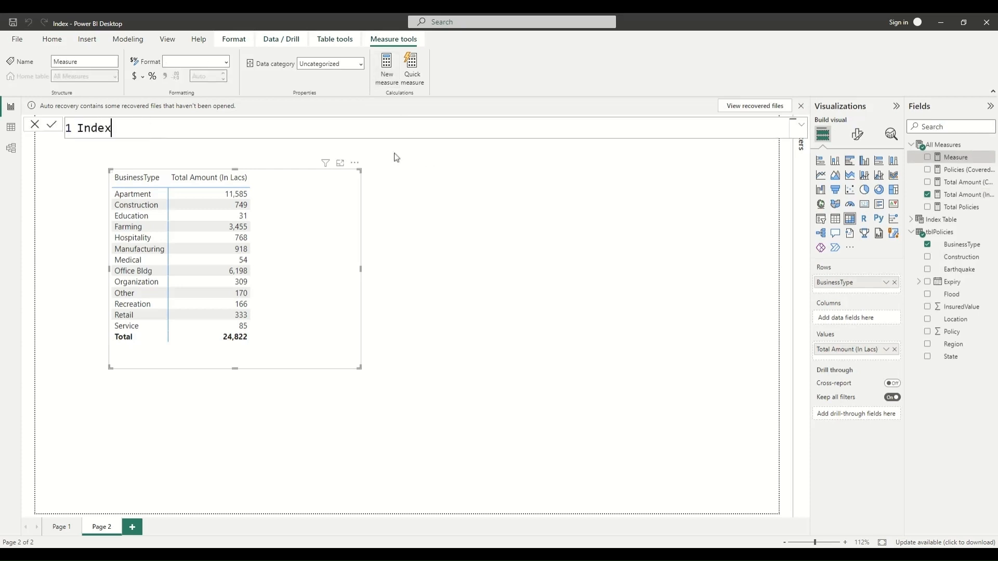
pyautogui.write(' Ex.1 =')
pyautogui.hotkey('shift', 'Return')
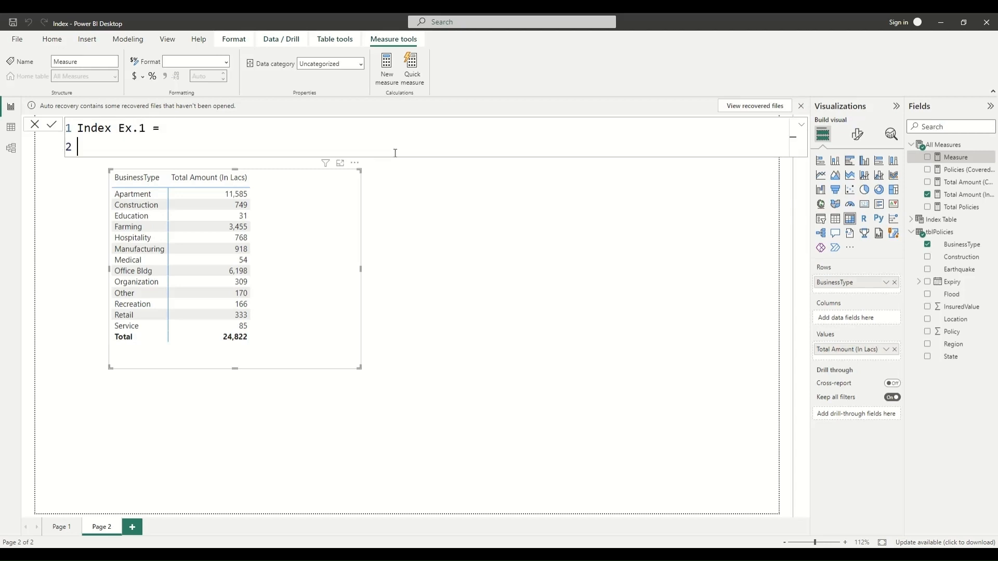
pyautogui.write('CALCULATE(')
pyautogui.hotkey('shift', 'Return')
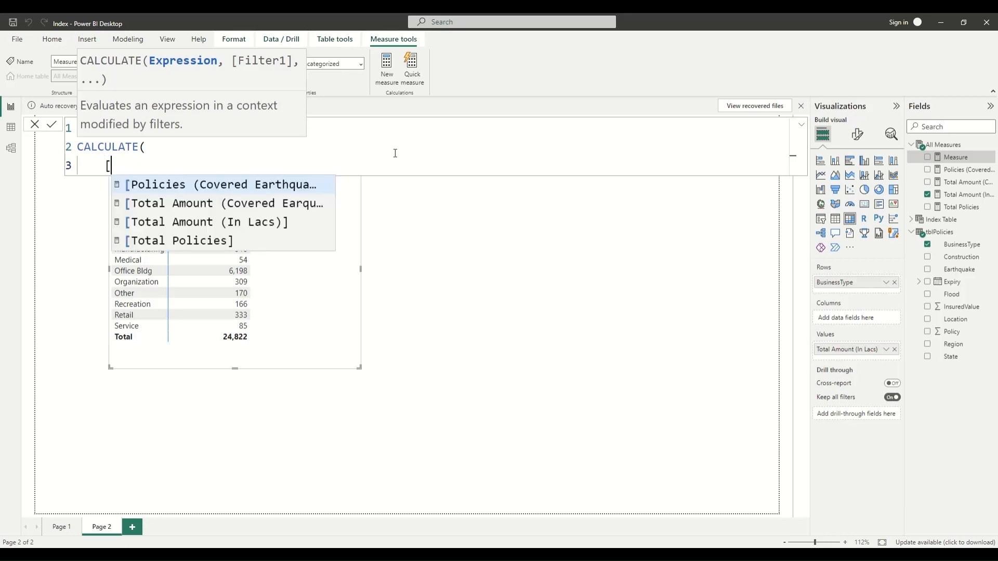
pyautogui.press('Down')
pyautogui.press('Down')
pyautogui.press('Tab')
pyautogui.write(',')
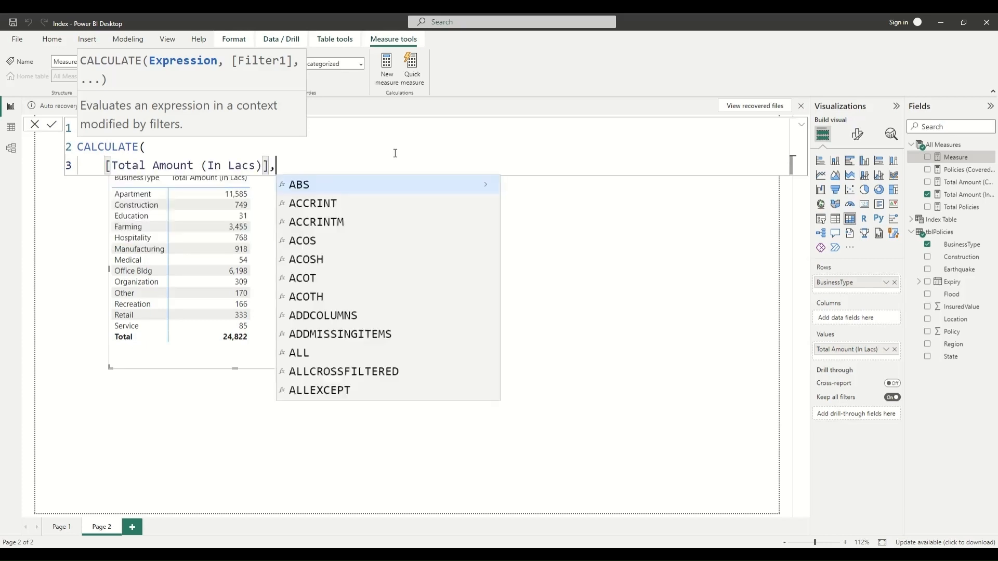
pyautogui.hotkey('shift', 'Return')
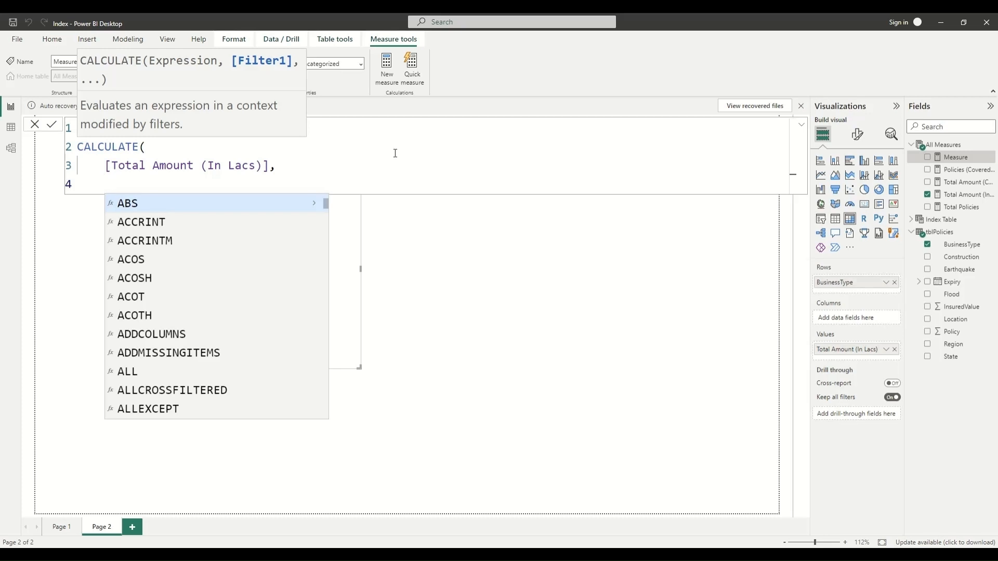
# Add INDEX(1,ALL(tblPolicies[BusinessType])) as the filter argument of CALCULATE
pyautogui.write('in')
pyautogui.press('Tab')
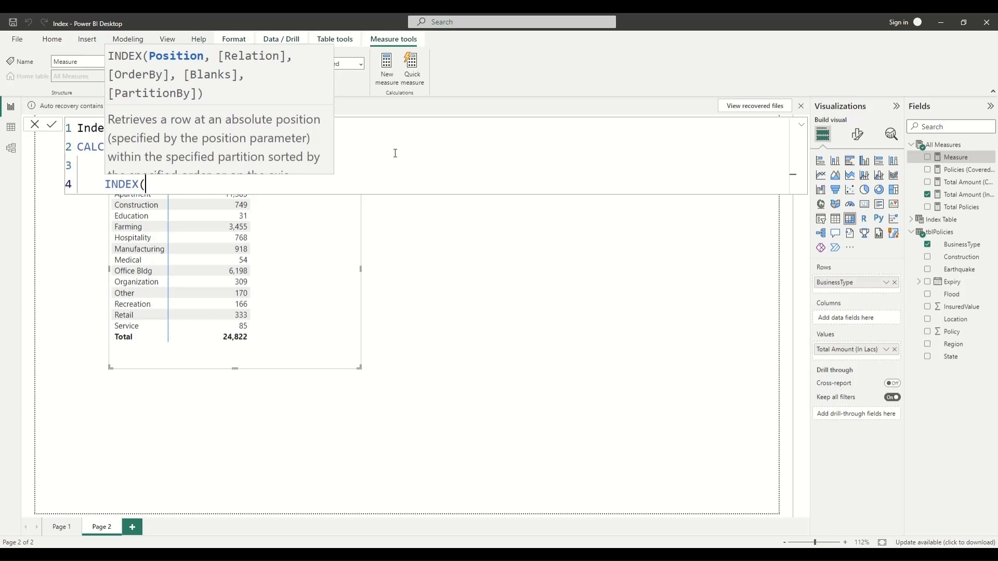
pyautogui.write('1,')
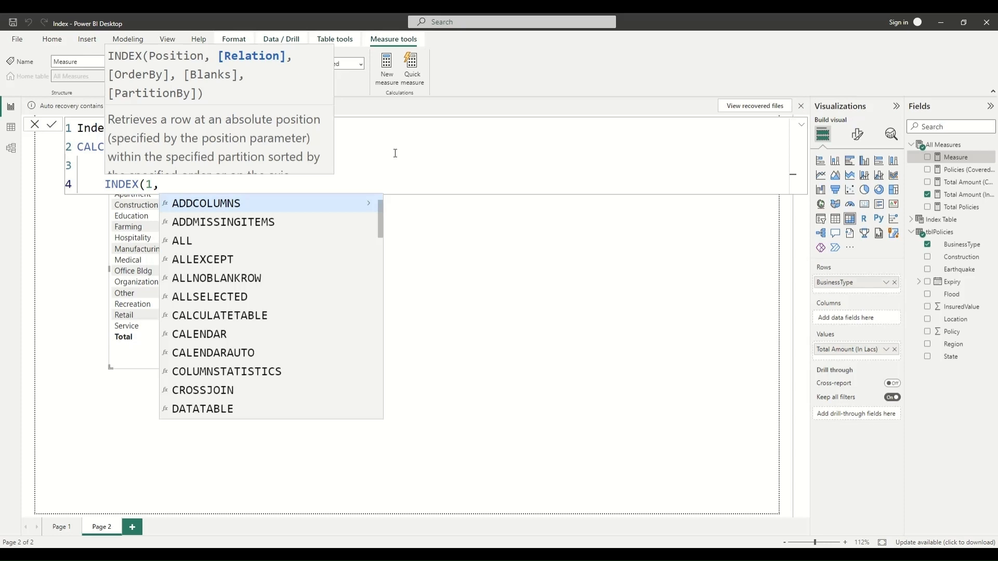
pyautogui.write('a')
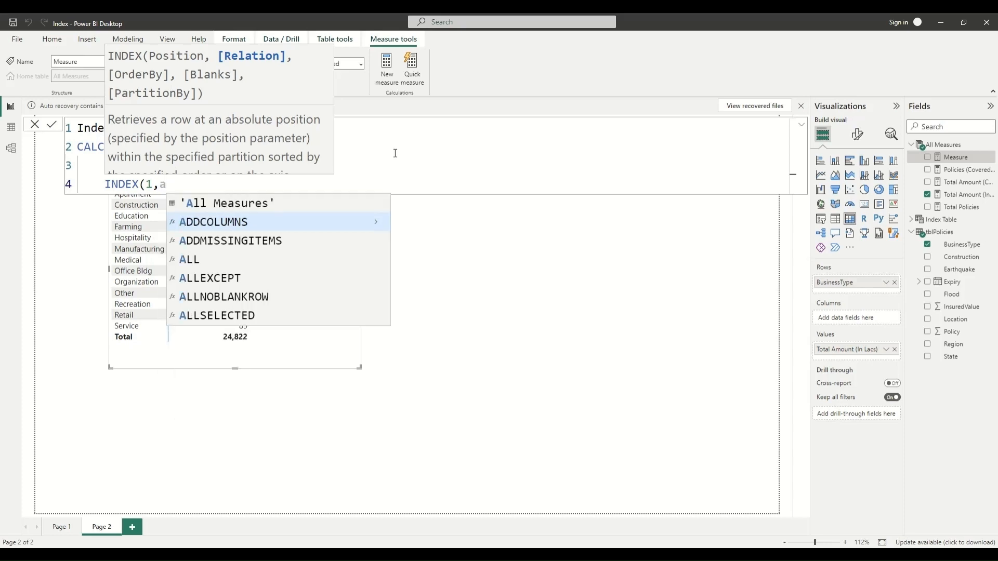
pyautogui.press('Down')
pyautogui.press('Down')
pyautogui.press('Tab')
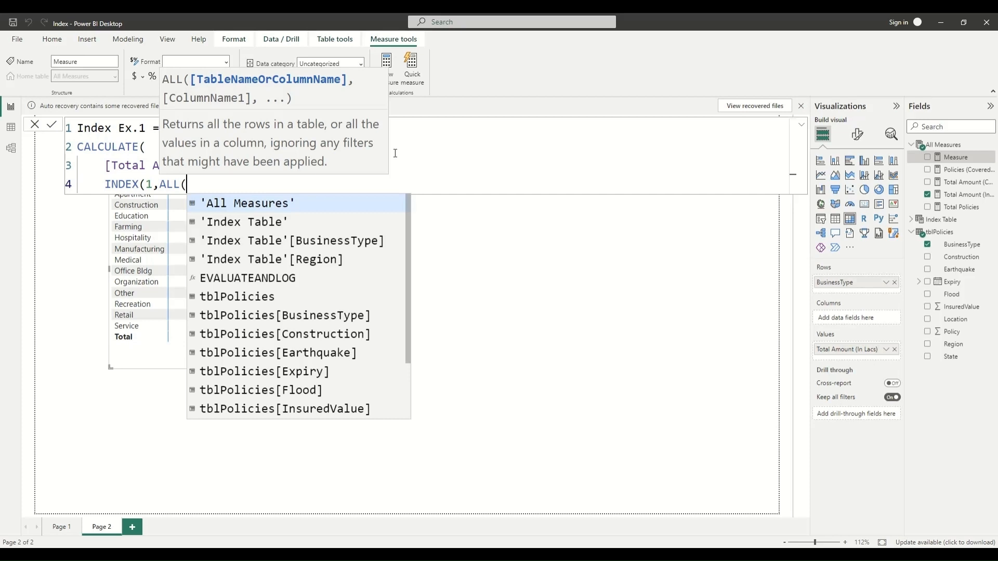
pyautogui.write('bu')
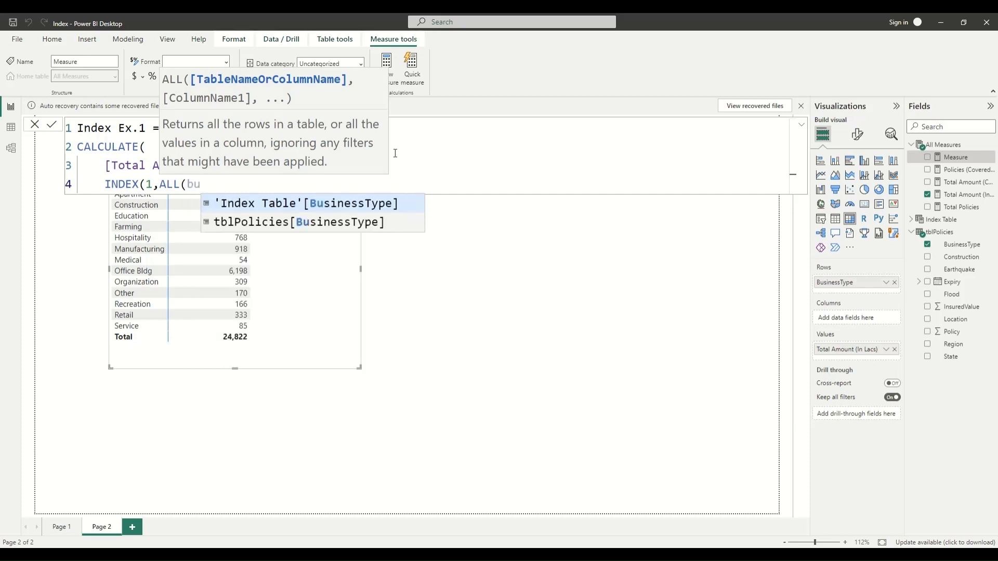
pyautogui.press('Down')
pyautogui.press('Tab')
pyautogui.write('))')
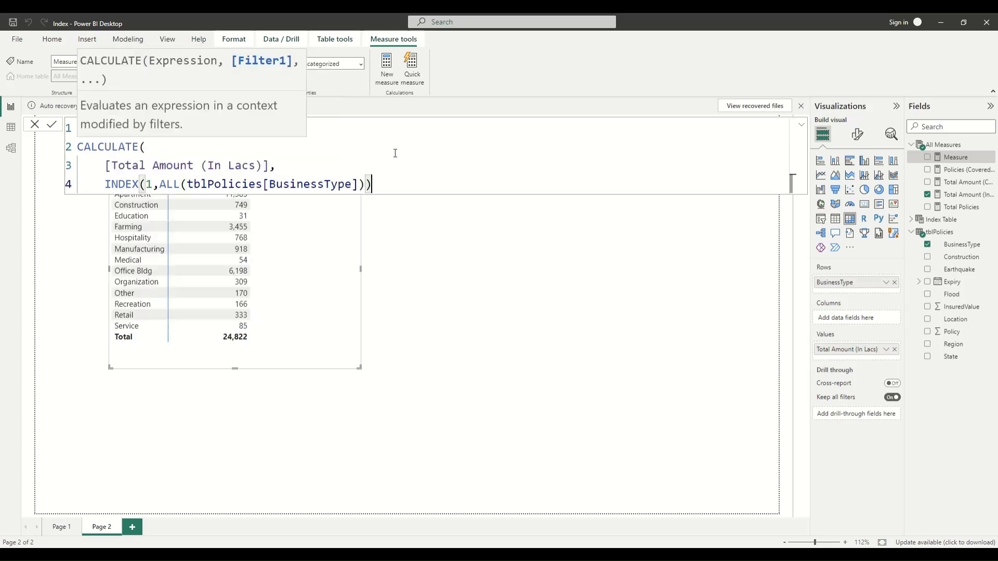
# Close the CALCULATE expression, commit the Index Ex.1 measure and add it to the matrix values
pyautogui.hotkey('shift', 'Return')
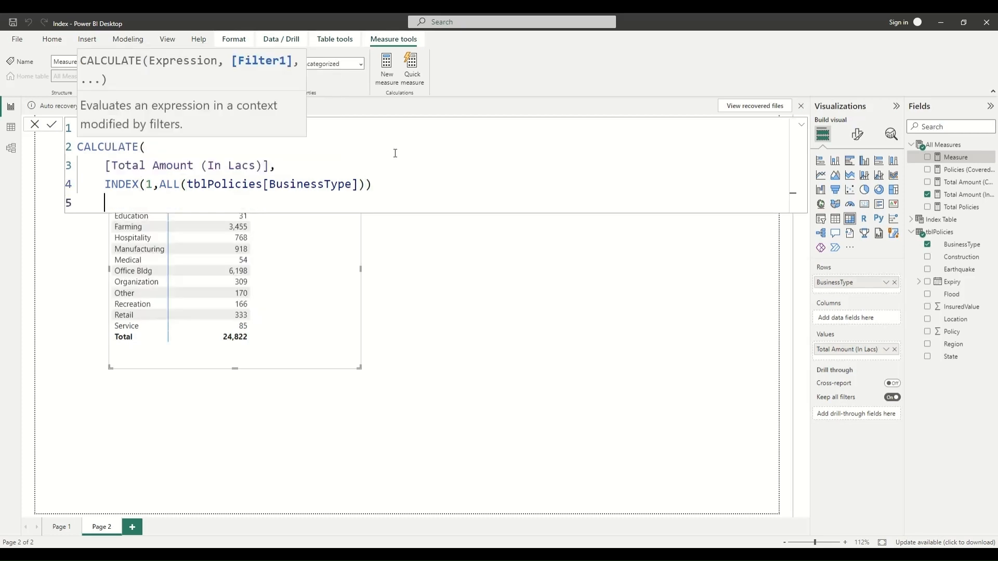
pyautogui.write(')')
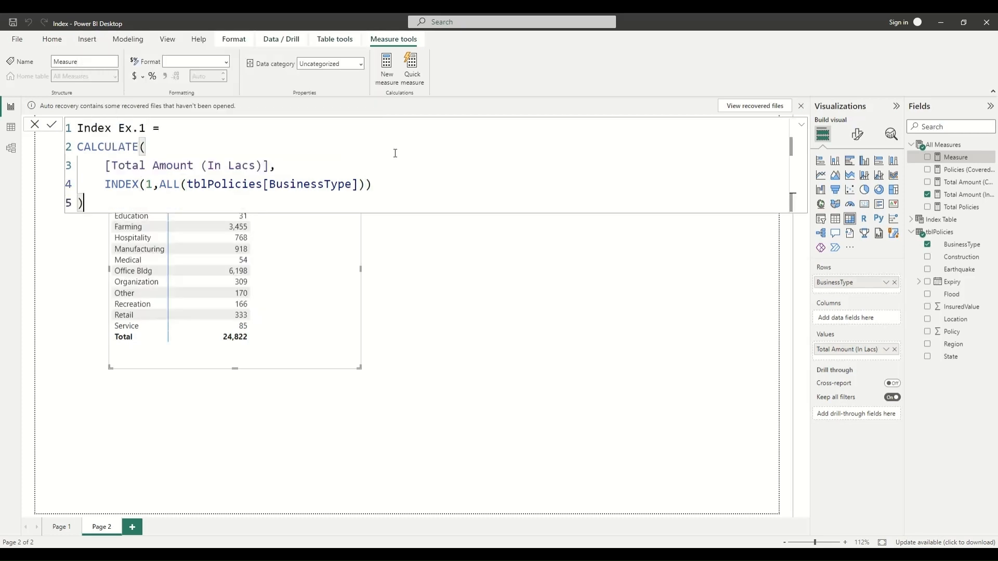
pyautogui.press('Return')
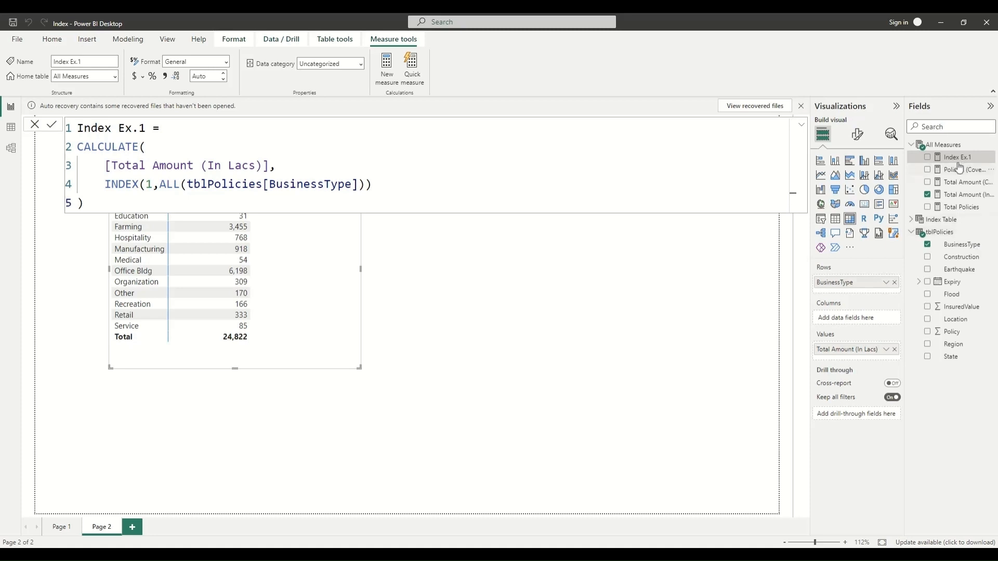
pyautogui.moveTo(958, 166); pyautogui.dragTo(382, 381)
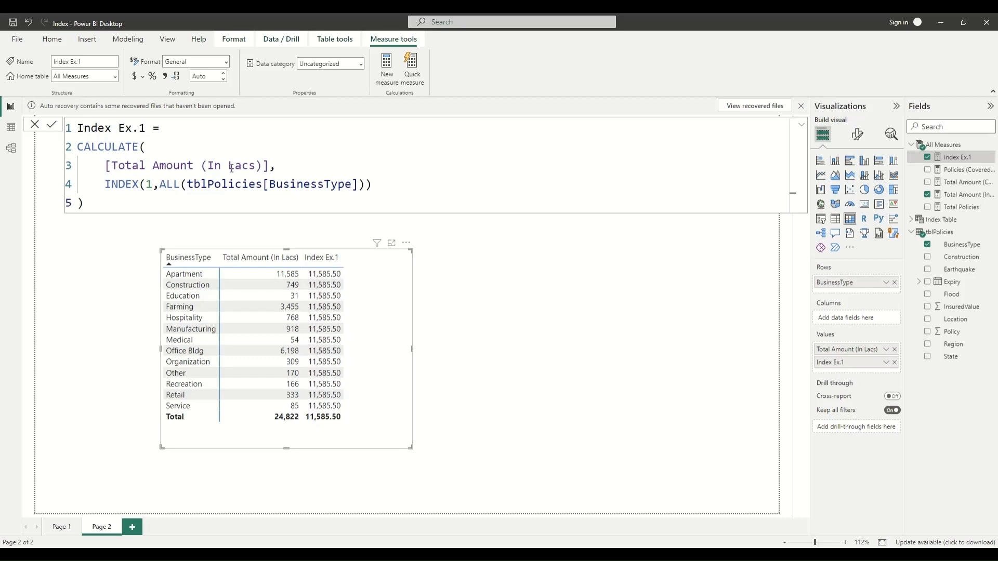
# Add ORDERBY(tblPolicies[BusinessType],DESC) as the order argument of INDEX in the Index Ex.1 measure and commit the formula
pyautogui.click(398, 186)
pyautogui.write(',ORDERBY(')
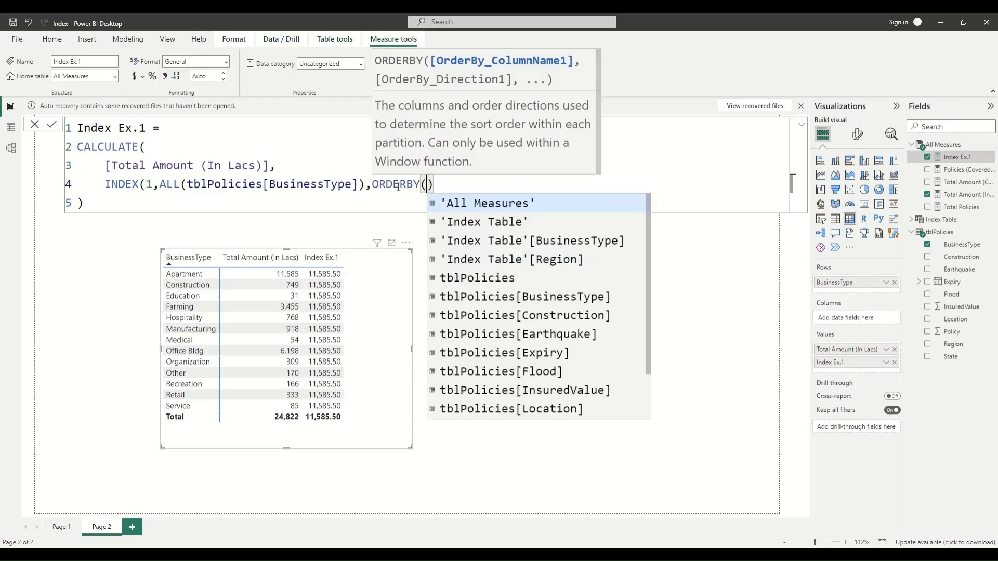
pyautogui.write('bu')
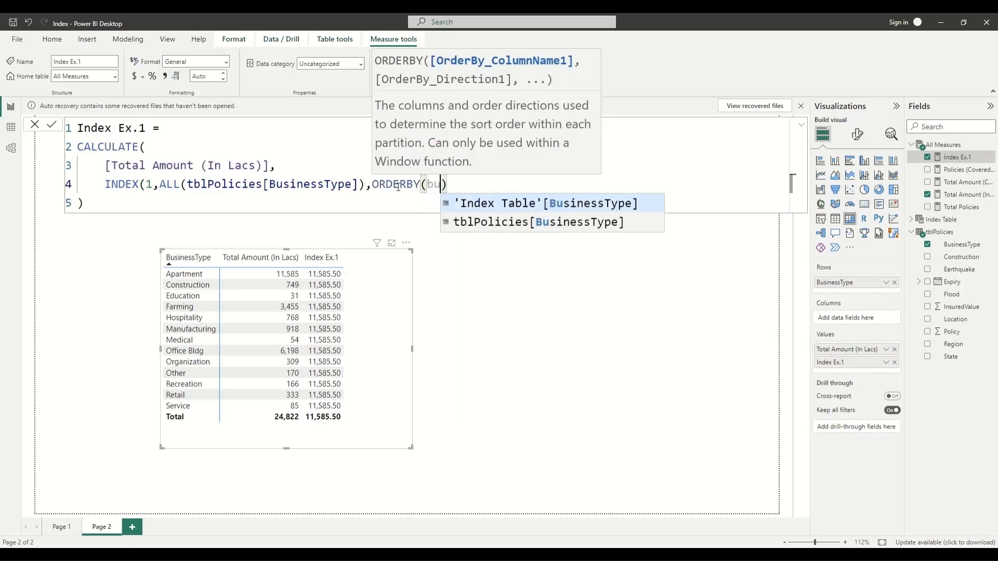
pyautogui.press('Down')
pyautogui.press('Tab')
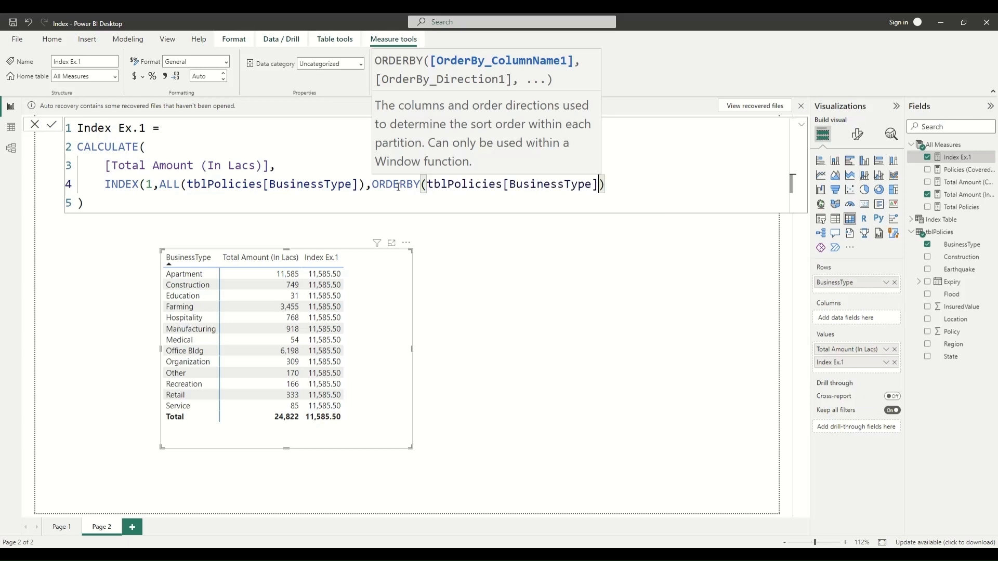
pyautogui.write(',')
pyautogui.press('Down')
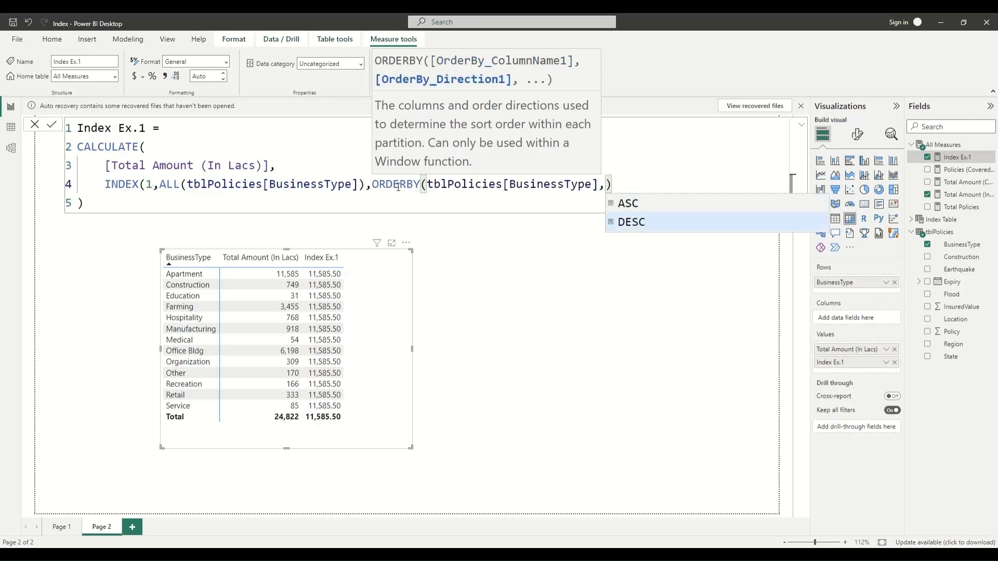
pyautogui.press('Tab')
pyautogui.press('Right')
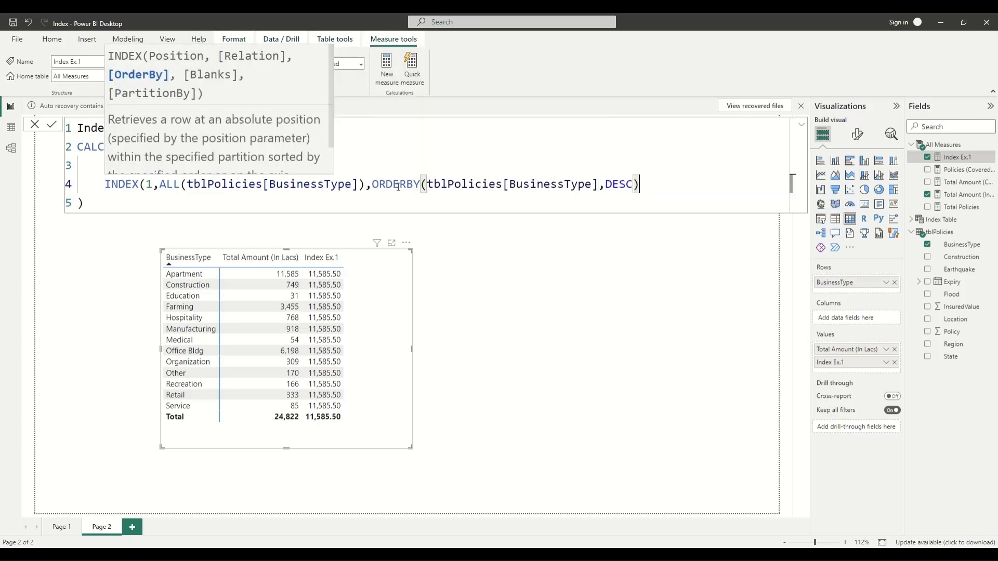
pyautogui.write(')')
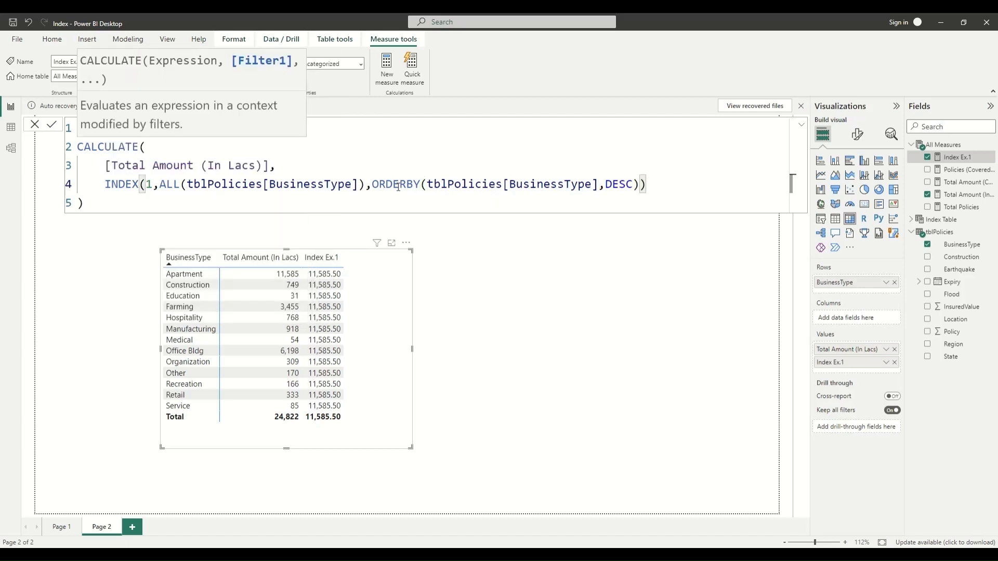
pyautogui.press('Down')
pyautogui.press('Return')
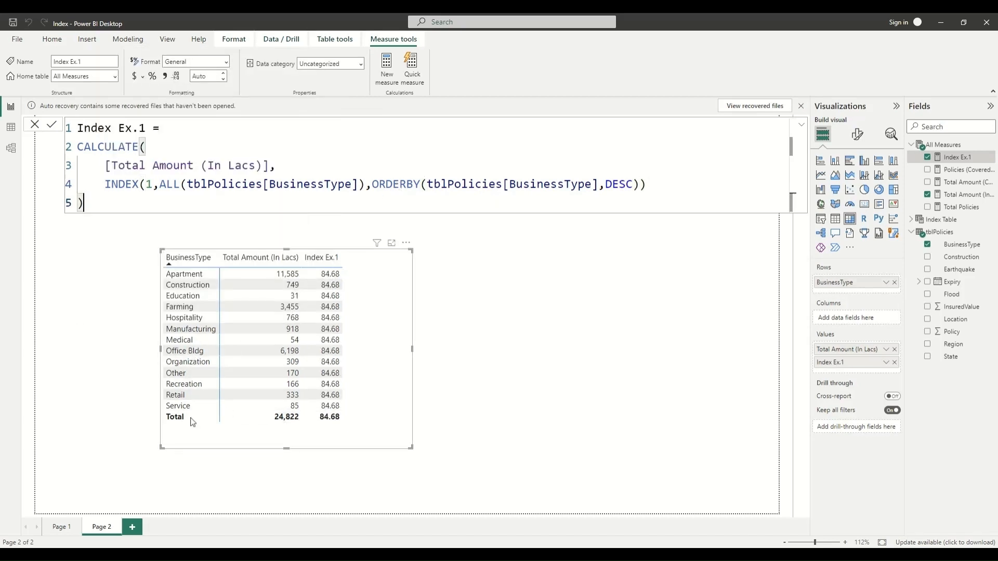
# Sort the matrix by BusinessType in descending order
pyautogui.click(177, 264)
pyautogui.click(180, 266)
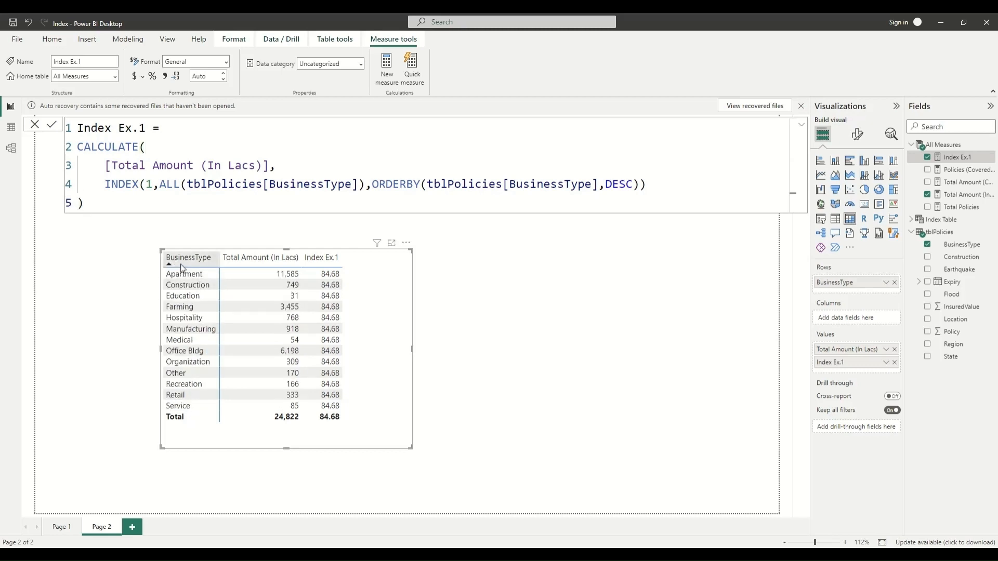
pyautogui.click(179, 266)
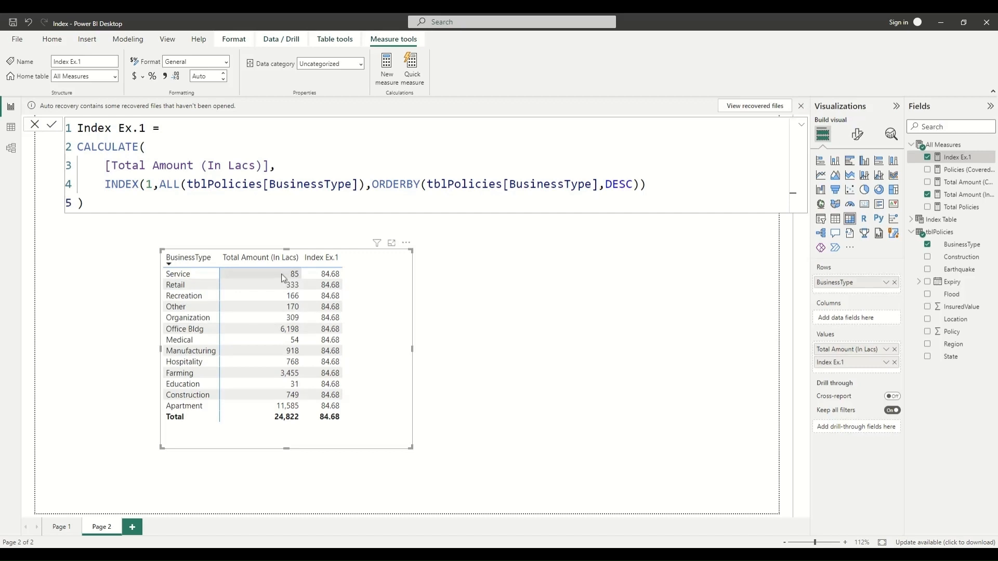